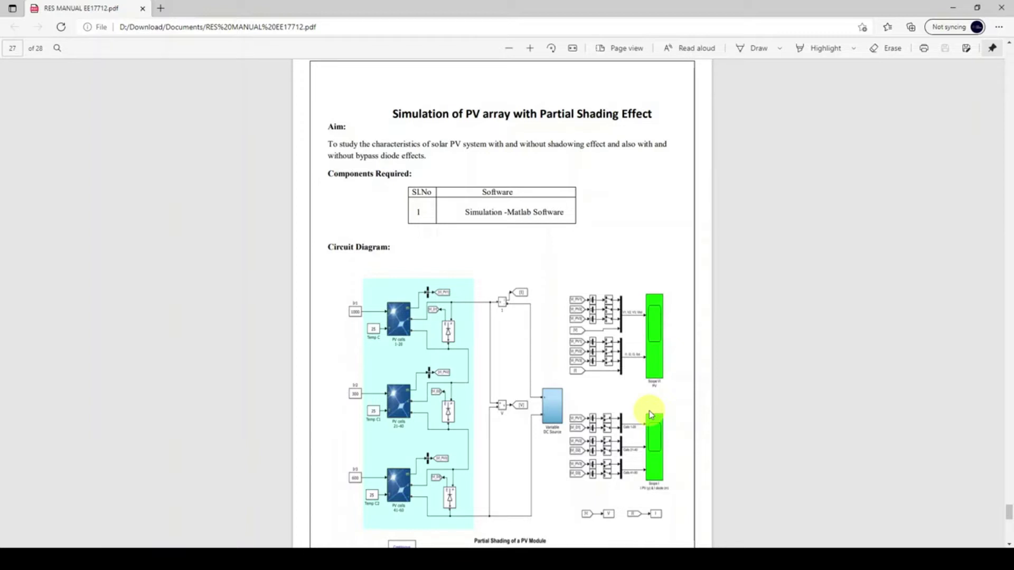
# Step: Show the partial-shading circuit diagram in full screen and tick the three PV cell blocks
pyautogui.scroll(-3, 559, 389)
pyautogui.scroll(1, 559, 391)
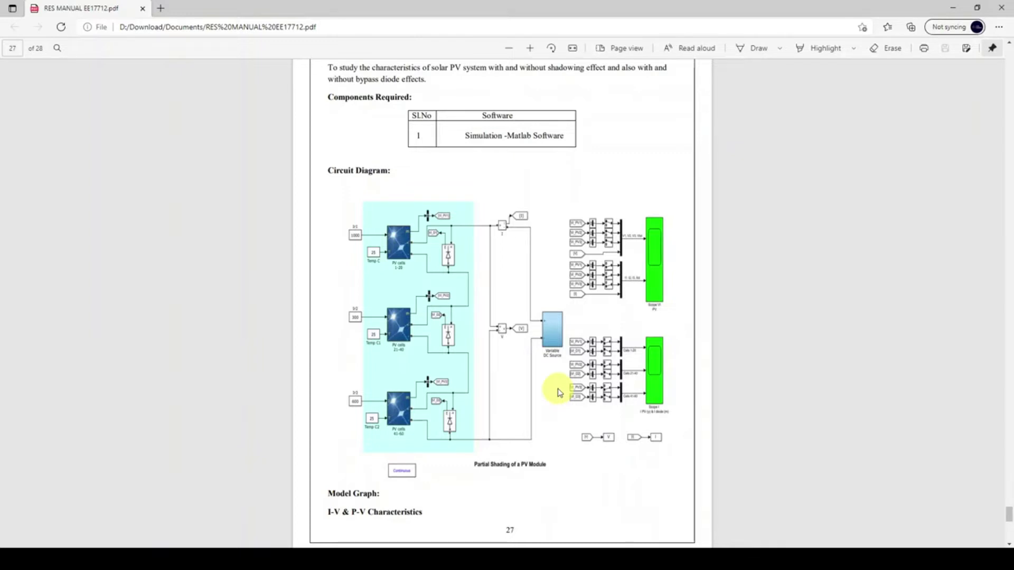
pyautogui.press('F11')
pyautogui.moveTo(378, 195)
pyautogui.mouseDown()
pyautogui.moveTo(403, 216)
pyautogui.moveTo(407, 190)
pyautogui.mouseUp()
pyautogui.moveTo(380, 283)
pyautogui.mouseDown()
pyautogui.moveTo(392, 290)
pyautogui.moveTo(419, 278)
pyautogui.mouseUp()
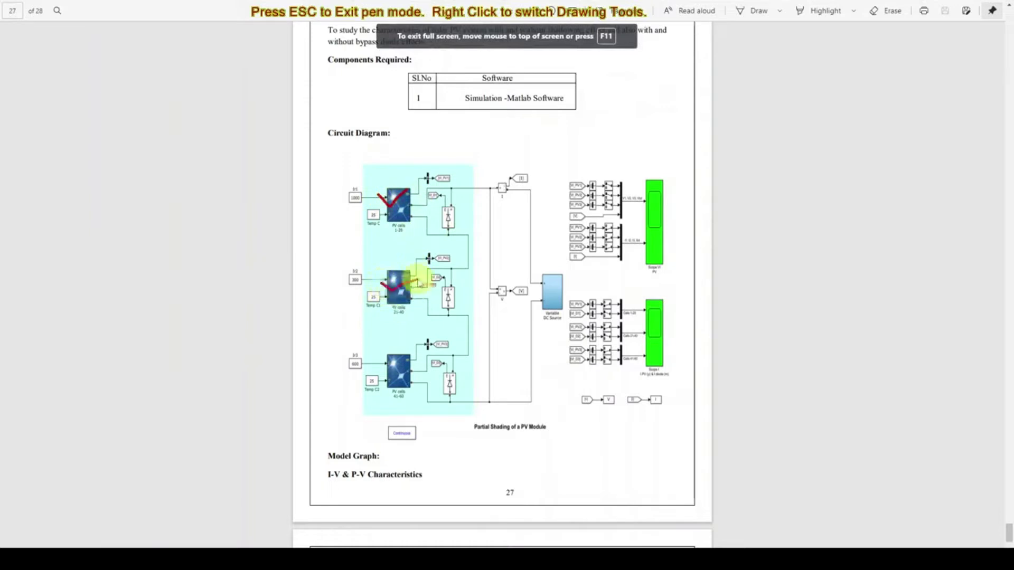
pyautogui.moveTo(388, 370)
pyautogui.mouseDown()
pyautogui.moveTo(401, 376)
pyautogui.moveTo(414, 364)
pyautogui.mouseUp()
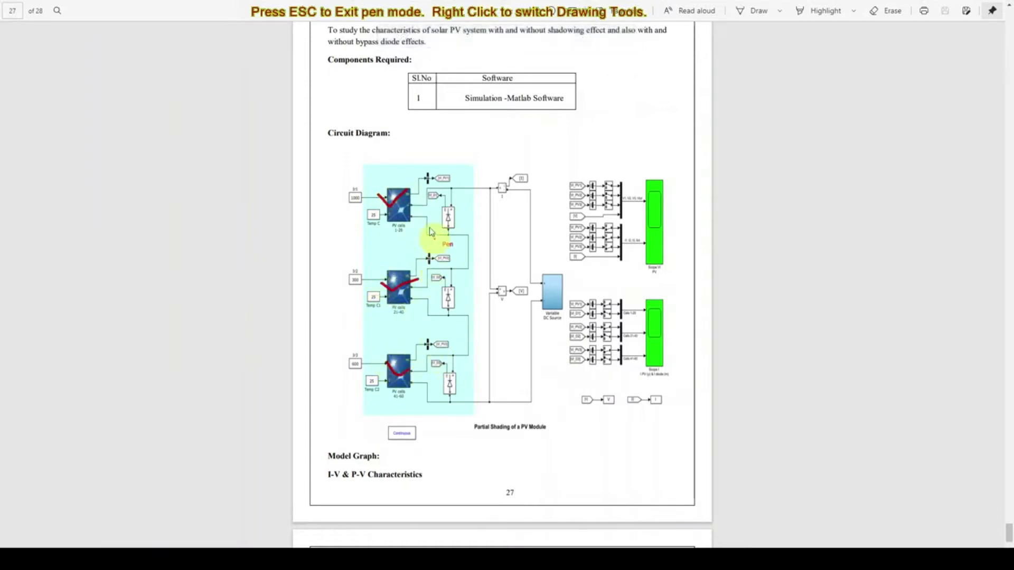
# Step: Circle the three bypass diodes in the circuit diagram and clear the pen annotations
pyautogui.moveTo(454, 201)
pyautogui.mouseDown()
pyautogui.moveTo(436, 211)
pyautogui.moveTo(455, 233)
pyautogui.moveTo(464, 213)
pyautogui.moveTo(446, 201)
pyautogui.mouseUp()
pyautogui.moveTo(457, 288)
pyautogui.mouseDown()
pyautogui.moveTo(433, 304)
pyautogui.moveTo(453, 320)
pyautogui.moveTo(466, 296)
pyautogui.moveTo(457, 285)
pyautogui.mouseUp()
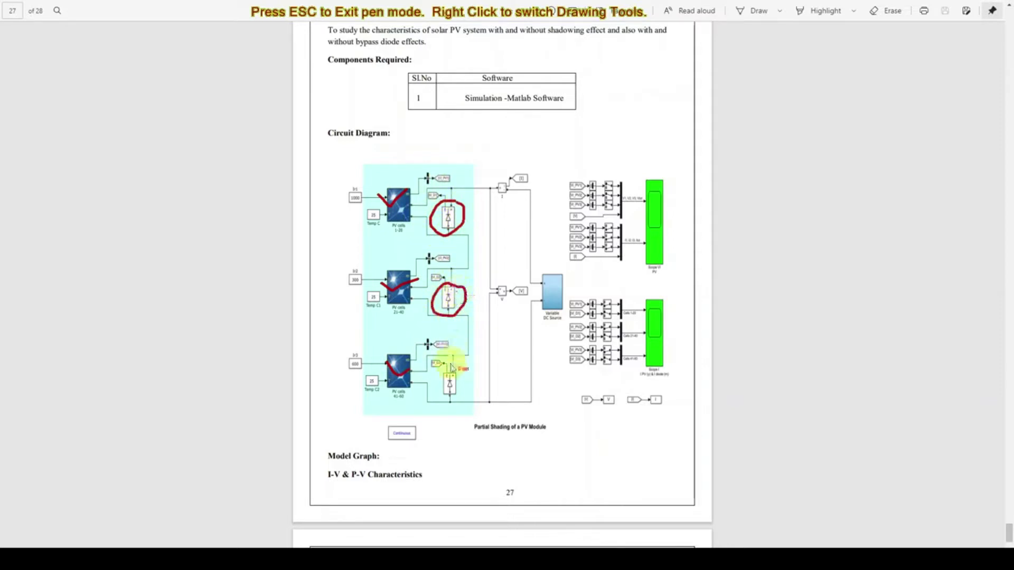
pyautogui.moveTo(455, 370)
pyautogui.mouseDown()
pyautogui.moveTo(447, 402)
pyautogui.moveTo(459, 396)
pyautogui.moveTo(461, 369)
pyautogui.mouseUp()
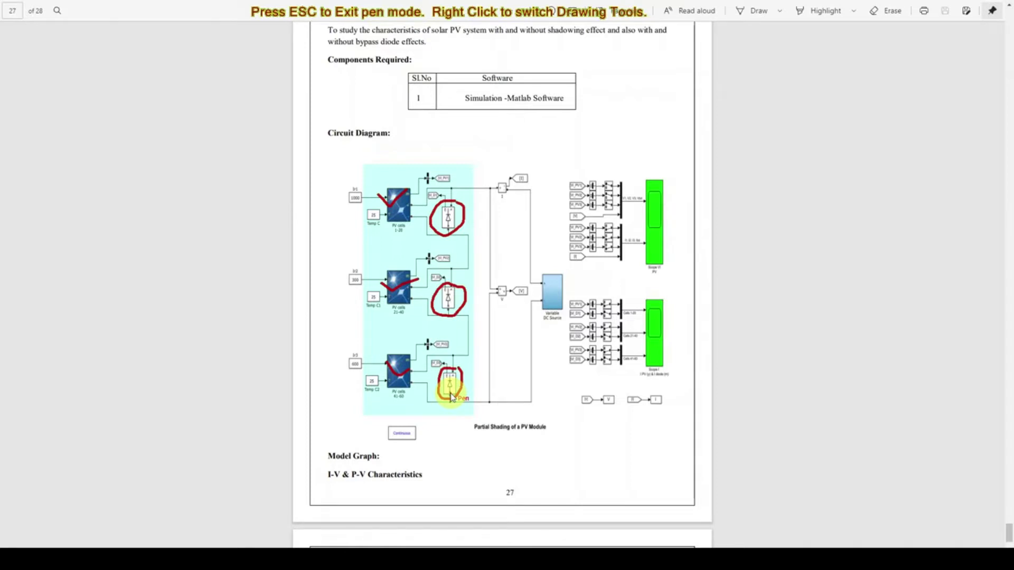
pyautogui.press('Escape')
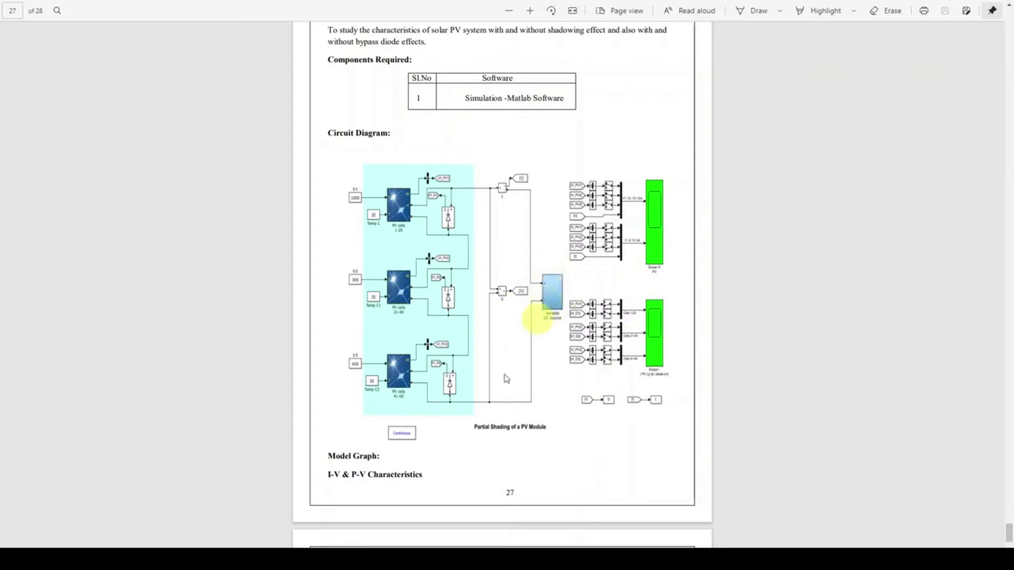
# Step: Switch to MATLAB and create a new blank Simulink model
pyautogui.moveTo(401, 544)
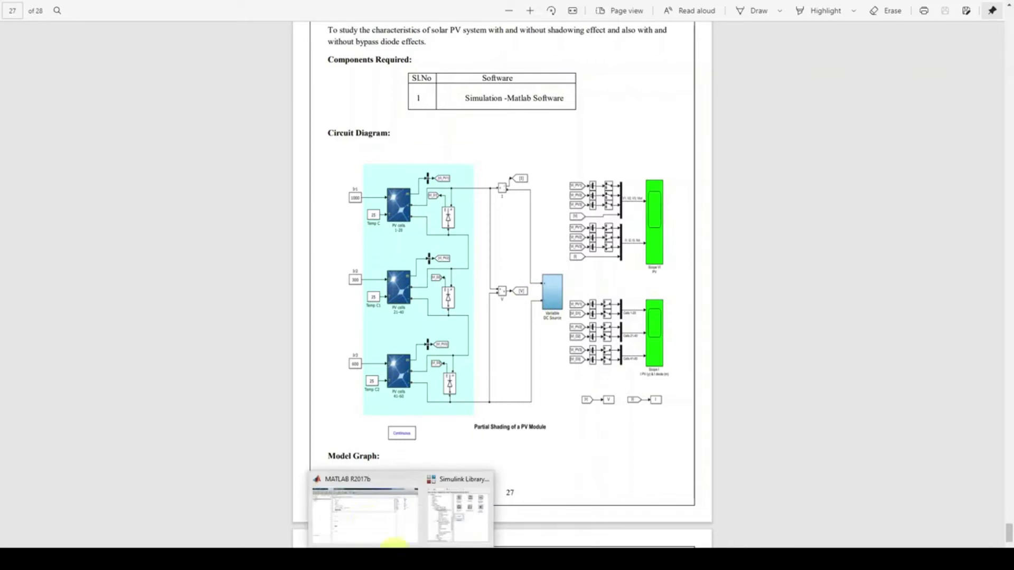
pyautogui.click(351, 504)
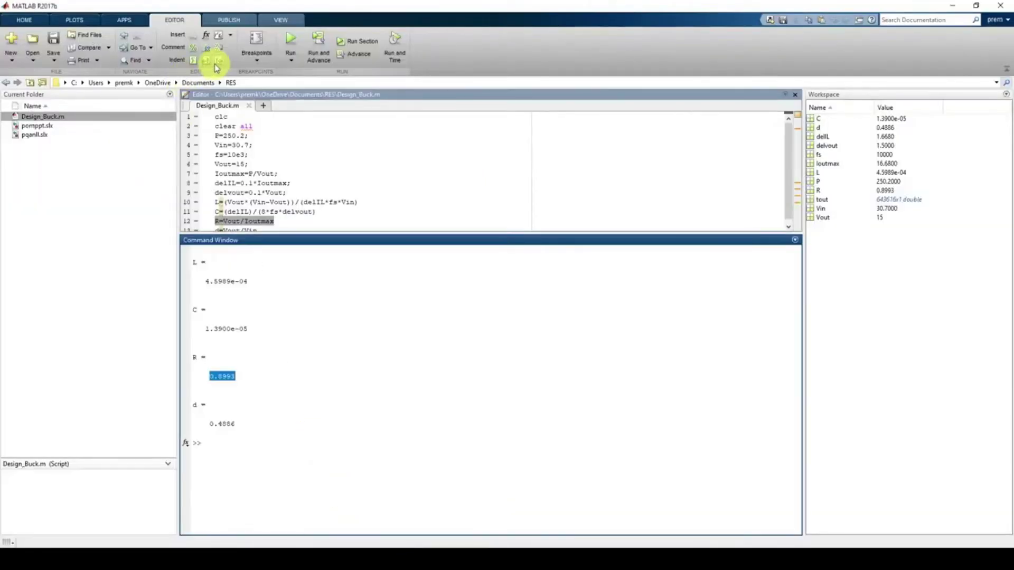
pyautogui.click(24, 20)
pyautogui.click(358, 57)
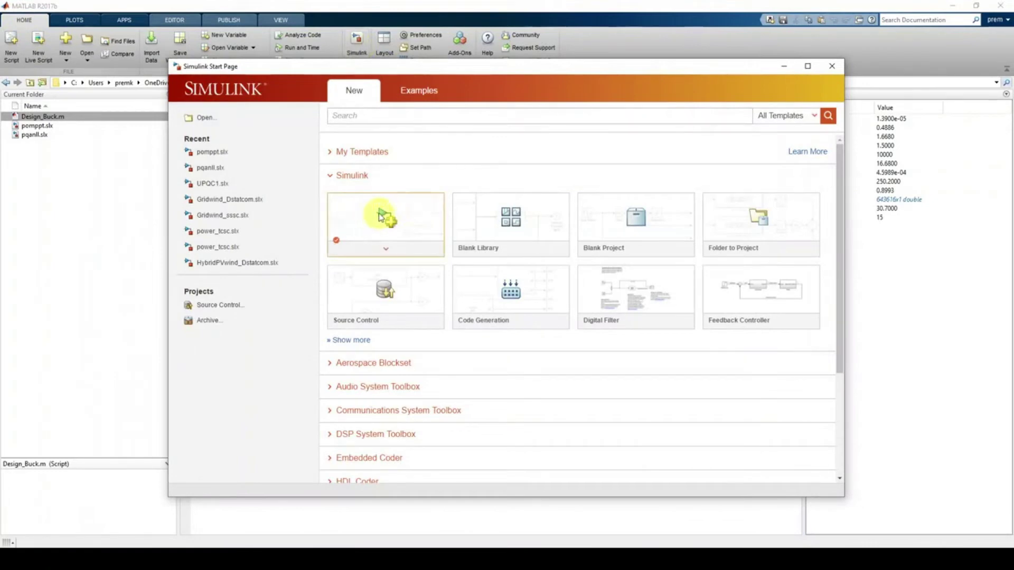
pyautogui.click(378, 218)
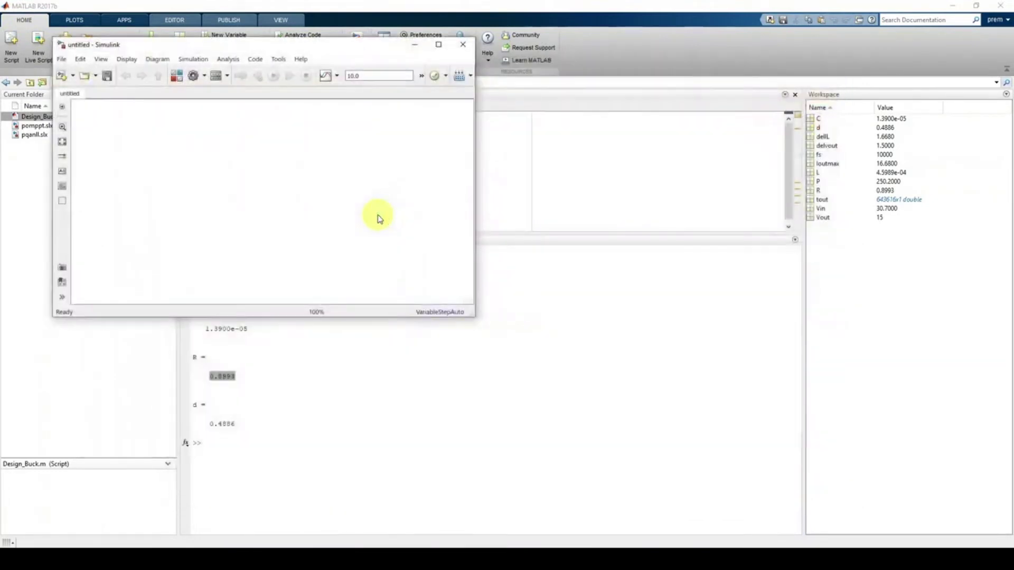
# Step: Save the new model as pvpartial in the RES folder
pyautogui.moveTo(199, 47); pyautogui.dragTo(299, 48)
pyautogui.click(209, 76)
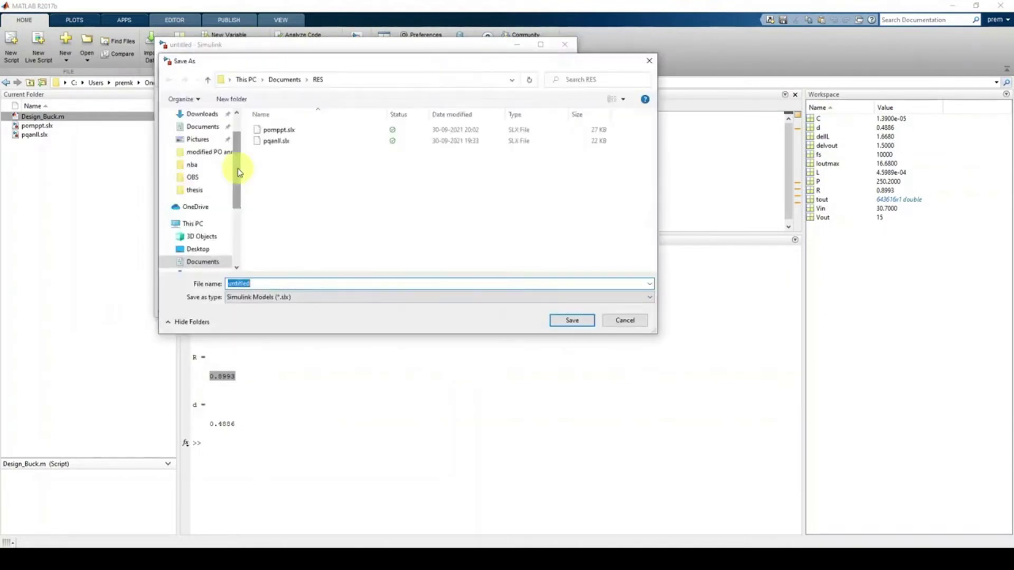
pyautogui.write('p')
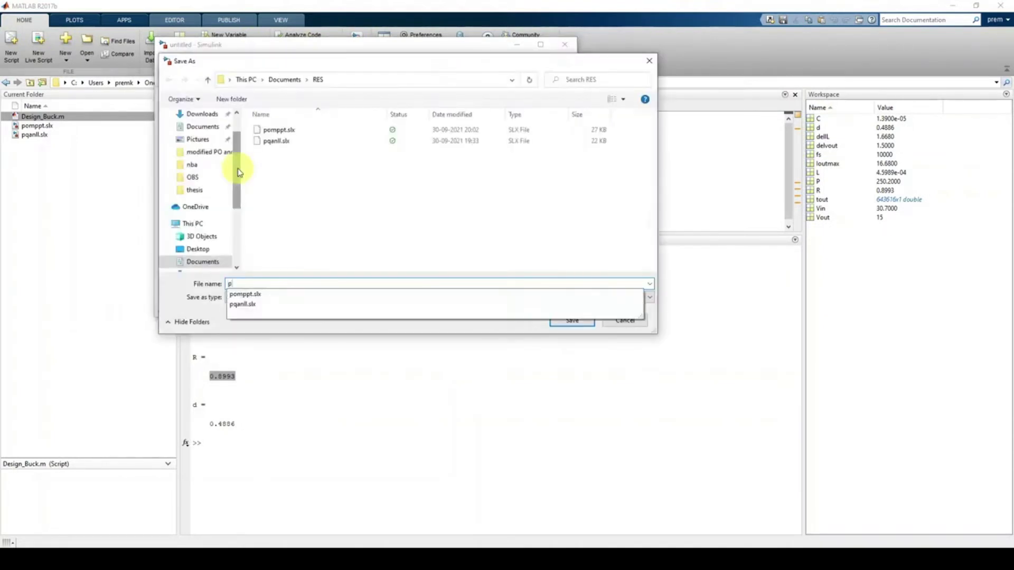
pyautogui.write('vpartial')
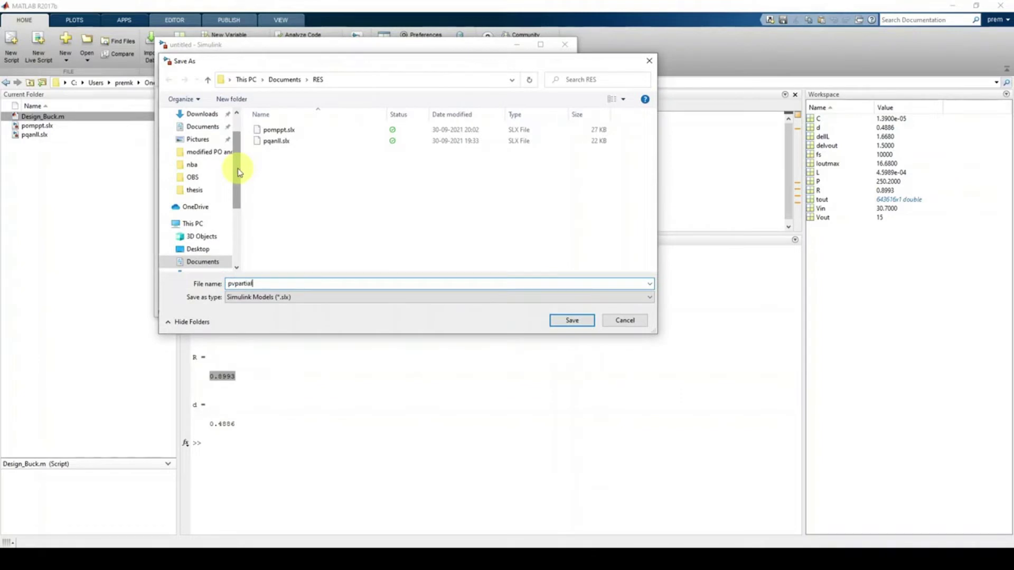
pyautogui.click(566, 321)
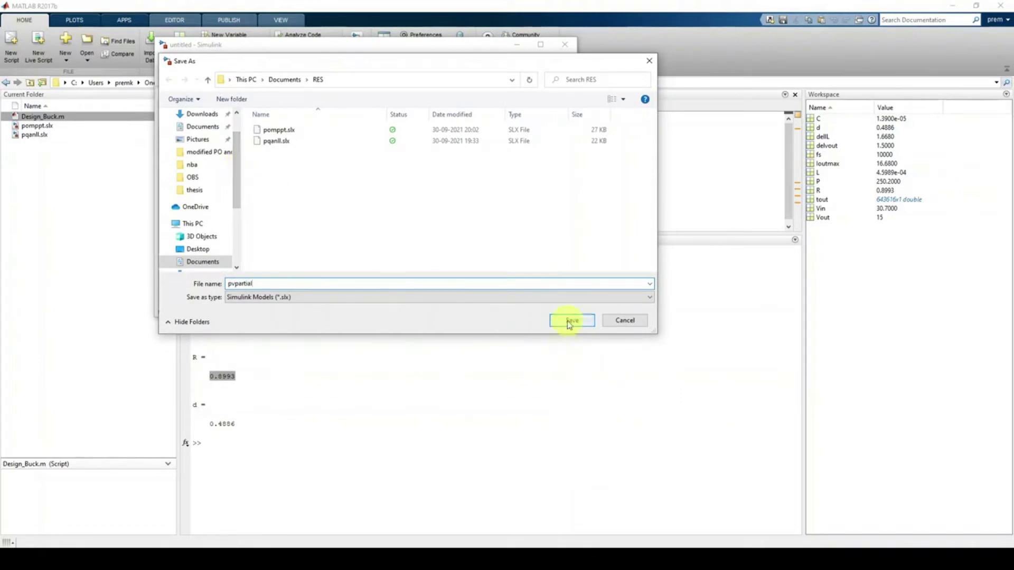
# Step: Add a PV Array block from the Renewables Solar library to the model
pyautogui.moveTo(349, 47); pyautogui.dragTo(601, 54)
pyautogui.click(504, 78)
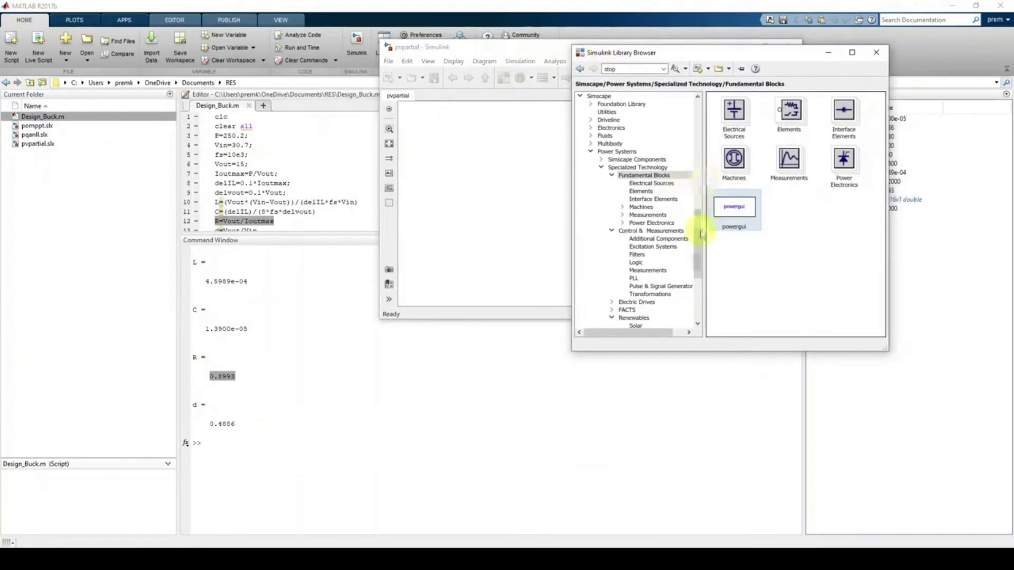
pyautogui.moveTo(702, 234); pyautogui.dragTo(701, 230)
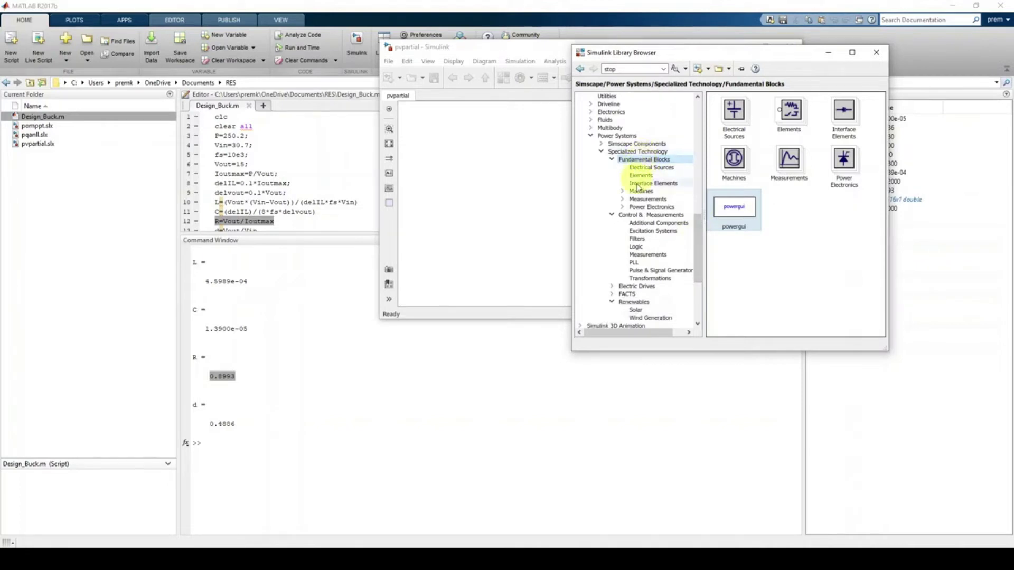
pyautogui.click(636, 309)
pyautogui.moveTo(734, 122); pyautogui.dragTo(473, 181)
# Step: Add a Diode block from the Power Electronics library below the PV array
pyautogui.click(519, 80)
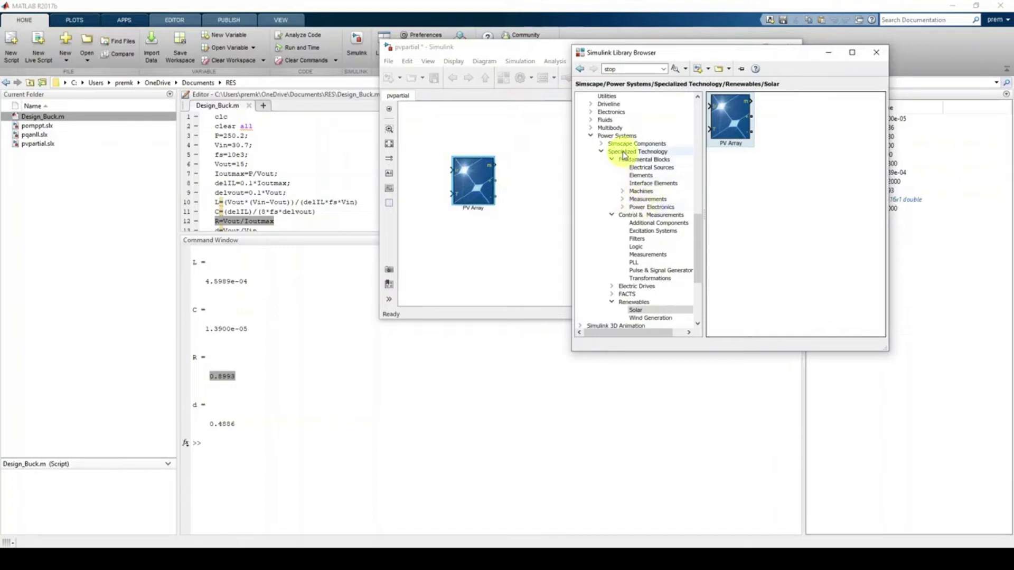
pyautogui.click(655, 208)
pyautogui.scroll(-3, 736, 221)
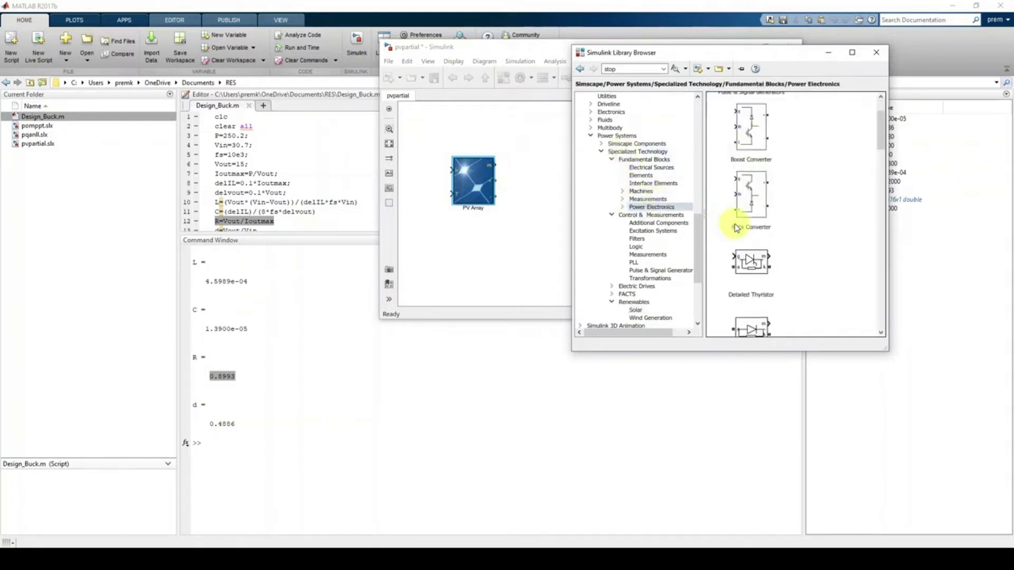
pyautogui.moveTo(753, 241); pyautogui.dragTo(527, 245)
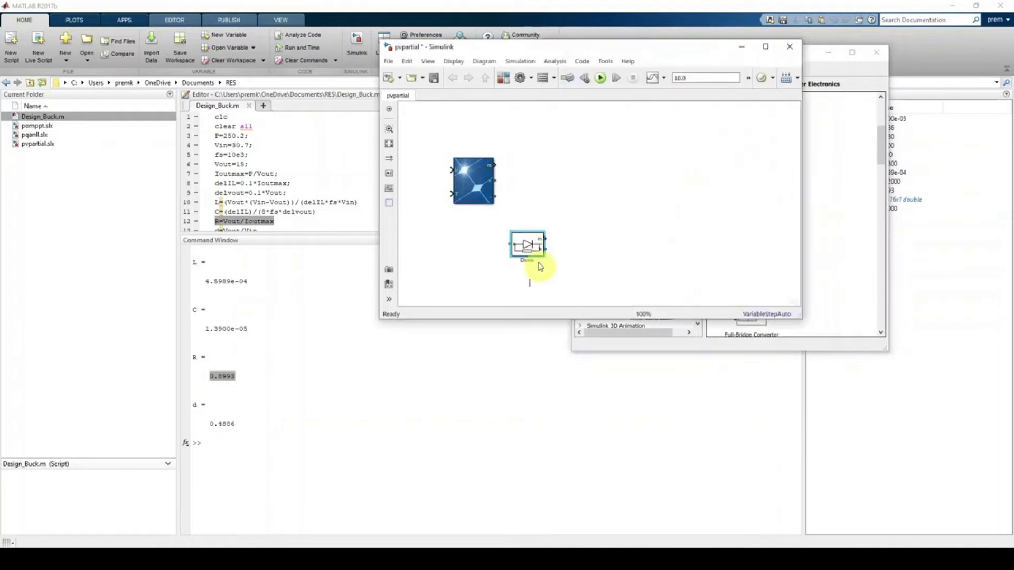
# Step: Add a Constant block from the Commonly Used Blocks library above the PV array
pyautogui.click(840, 68)
pyautogui.moveTo(700, 240); pyautogui.dragTo(702, 102)
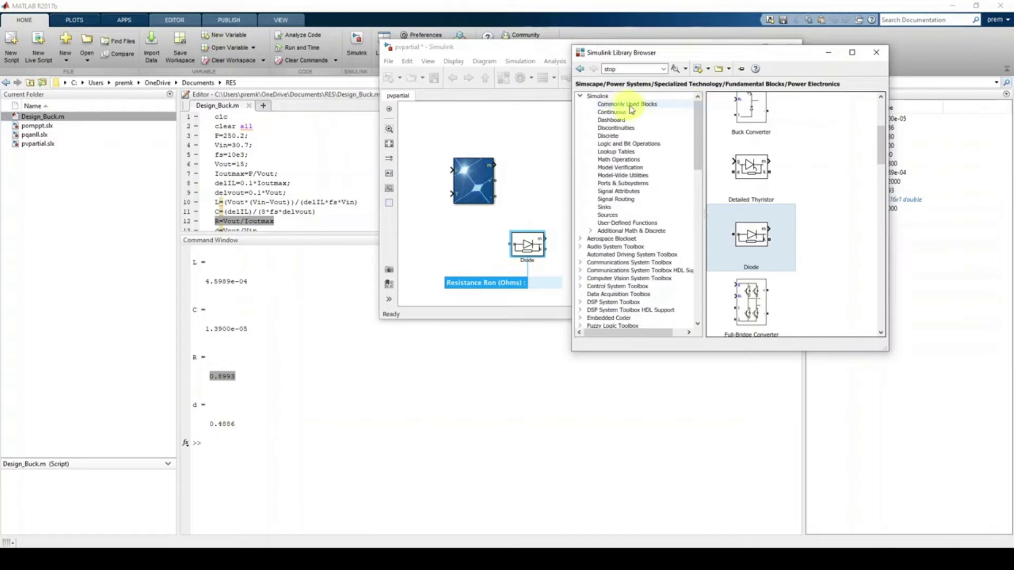
pyautogui.click(631, 109)
pyautogui.click(735, 152)
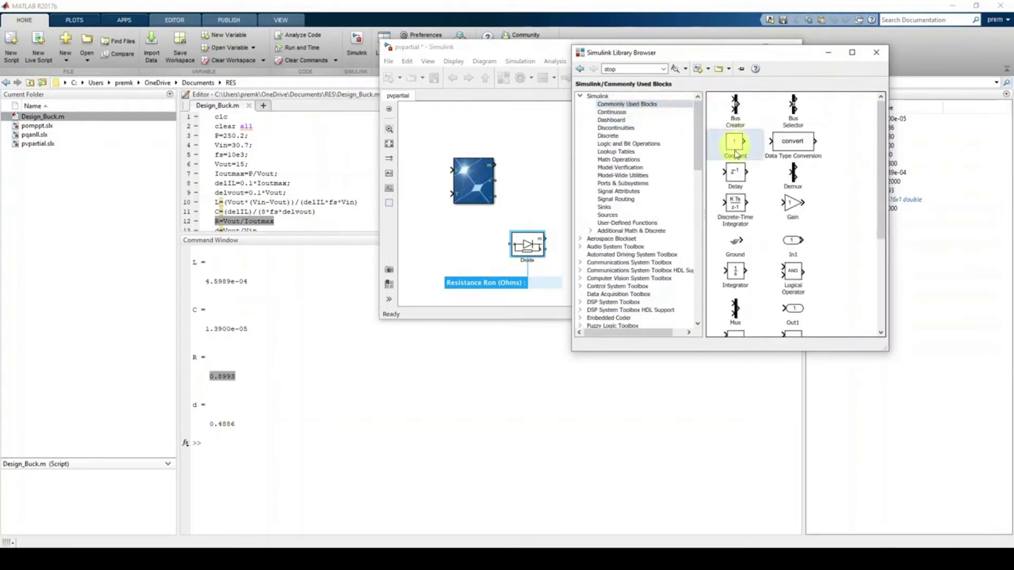
pyautogui.moveTo(733, 144); pyautogui.dragTo(452, 136)
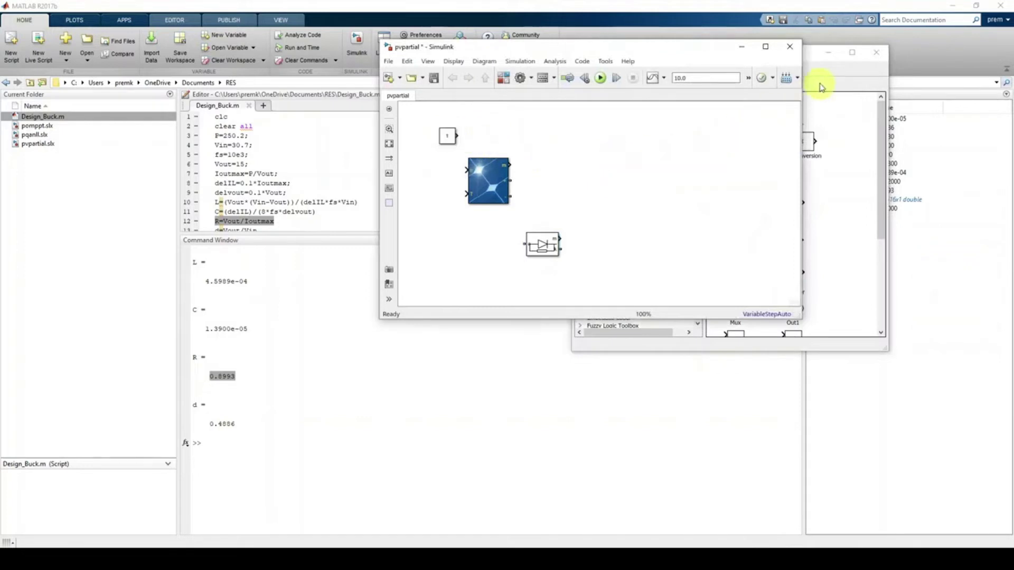
# Step: Add a Current Measurement block from the Fundamental Blocks Measurements library beside the PV array
pyautogui.click(821, 84)
pyautogui.moveTo(670, 59); pyautogui.dragTo(729, 55)
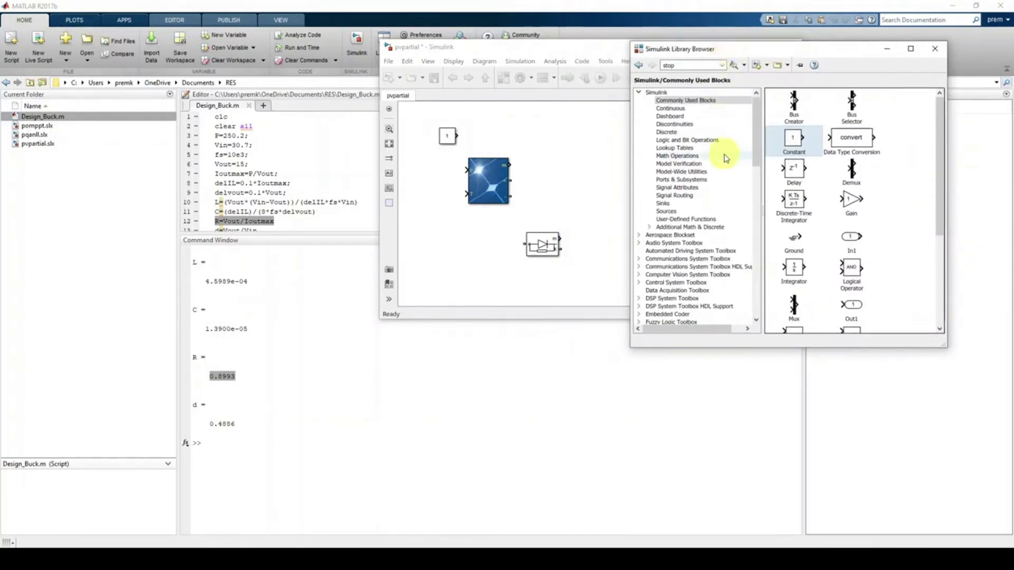
pyautogui.scroll(-15, 727, 159)
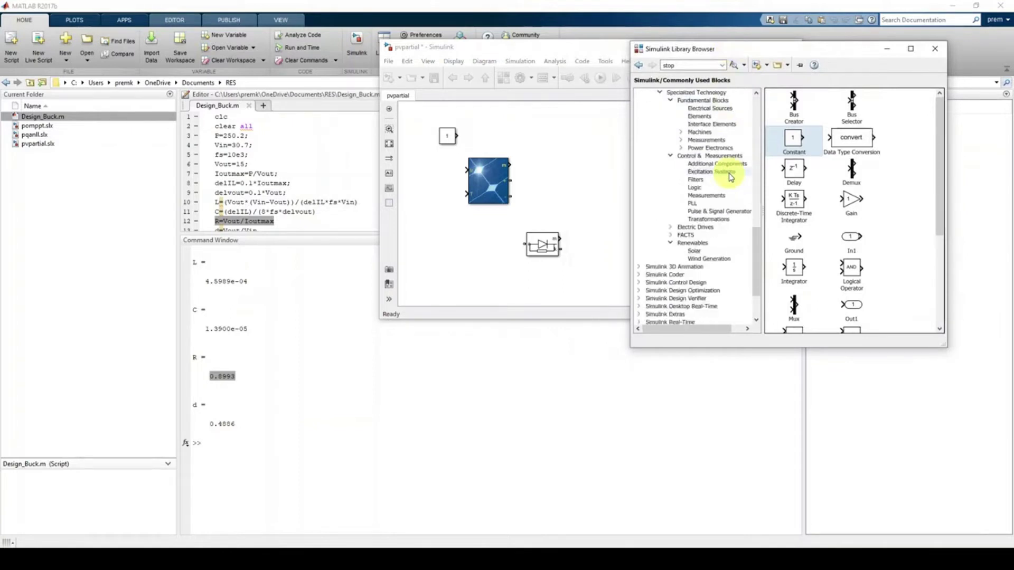
pyautogui.click(699, 141)
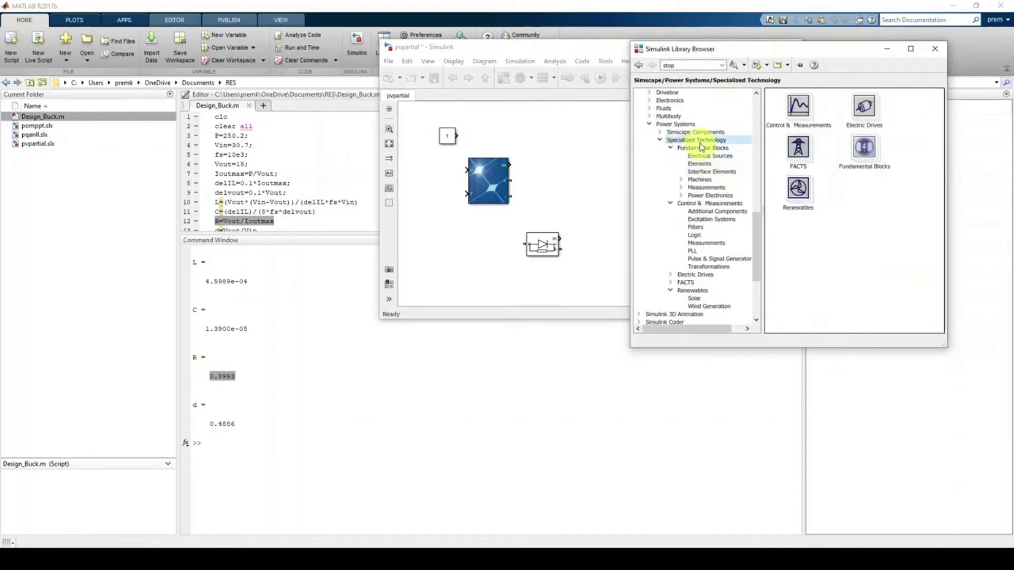
pyautogui.click(706, 187)
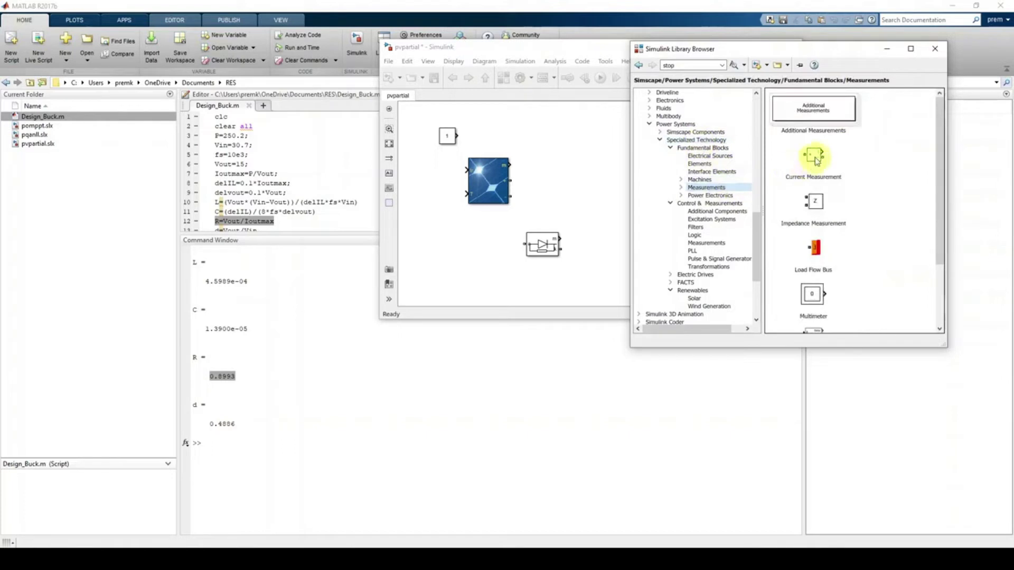
pyautogui.moveTo(818, 161); pyautogui.dragTo(581, 159)
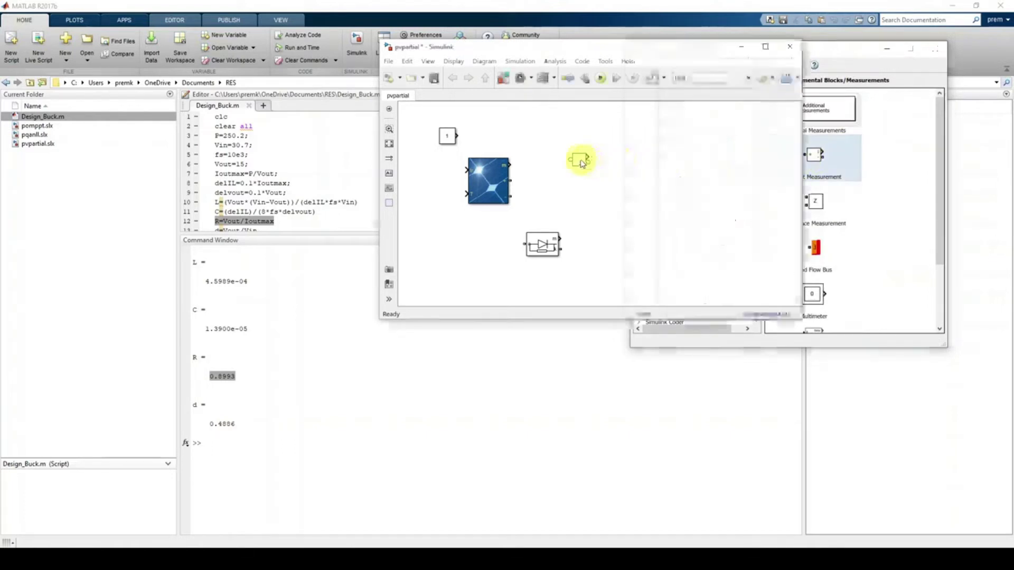
# Step: Add a Voltage Measurement block below the current measurement block
pyautogui.click(878, 207)
pyautogui.scroll(-3, 874, 221)
pyautogui.moveTo(812, 306); pyautogui.dragTo(585, 212)
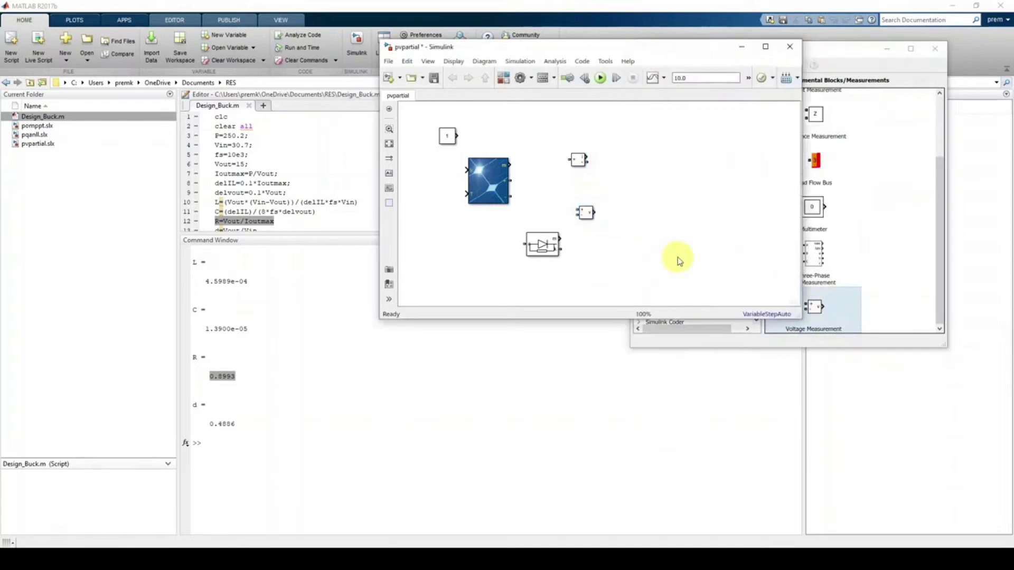
# Step: Add a Controlled Voltage Source block from the Electrical Sources library beside the measurement blocks
pyautogui.click(839, 61)
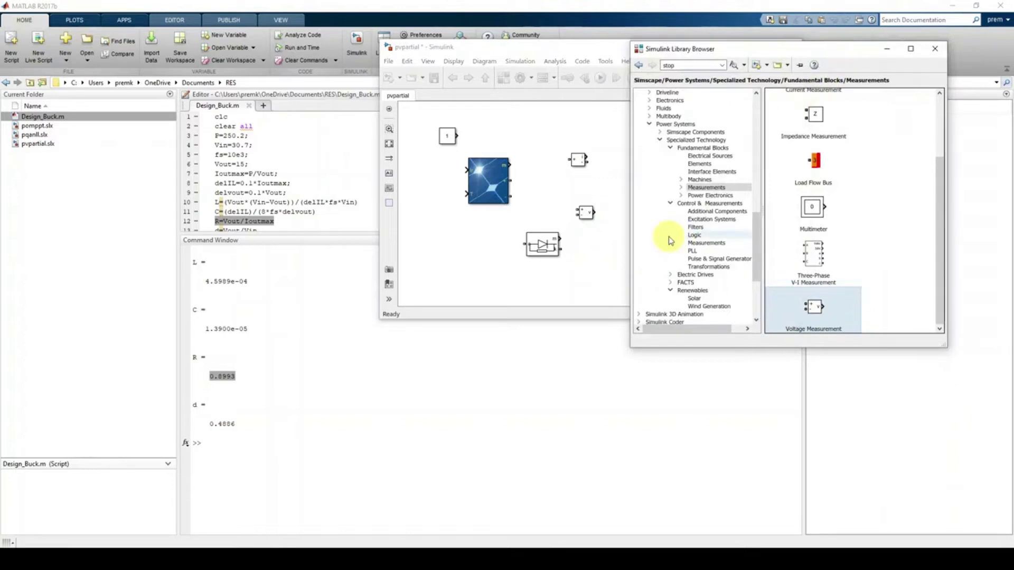
pyautogui.click(706, 157)
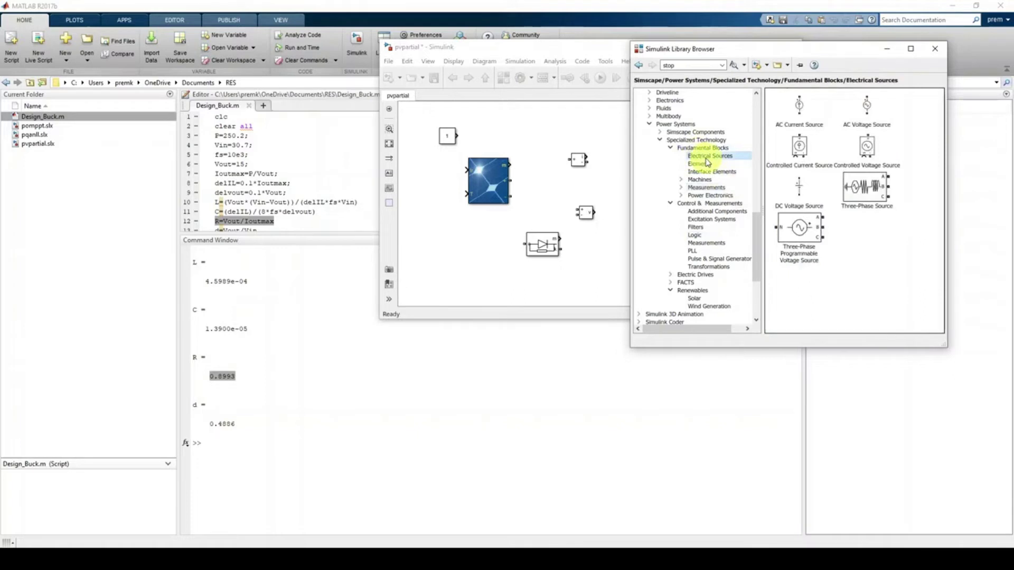
pyautogui.click(870, 153)
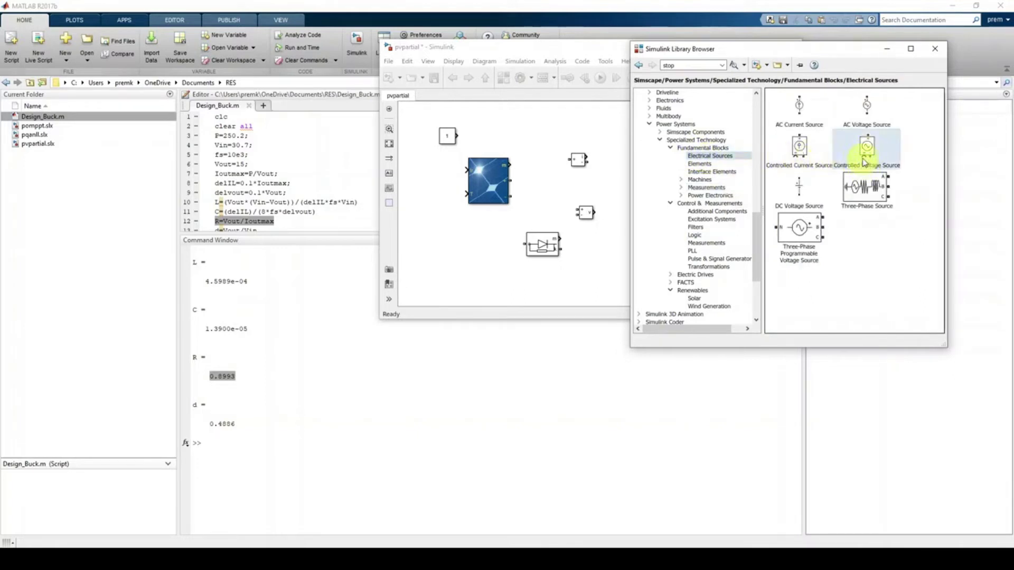
pyautogui.moveTo(868, 157); pyautogui.dragTo(611, 191)
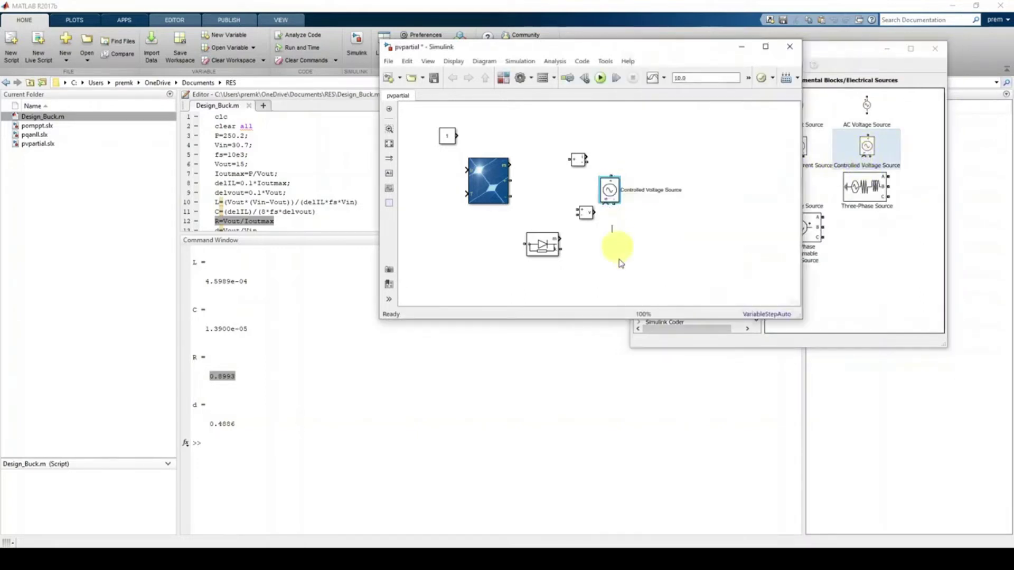
# Step: Add a Ramp block from the Simulink Sources library below the controlled voltage source
pyautogui.click(834, 64)
pyautogui.moveTo(756, 244); pyautogui.dragTo(758, 117)
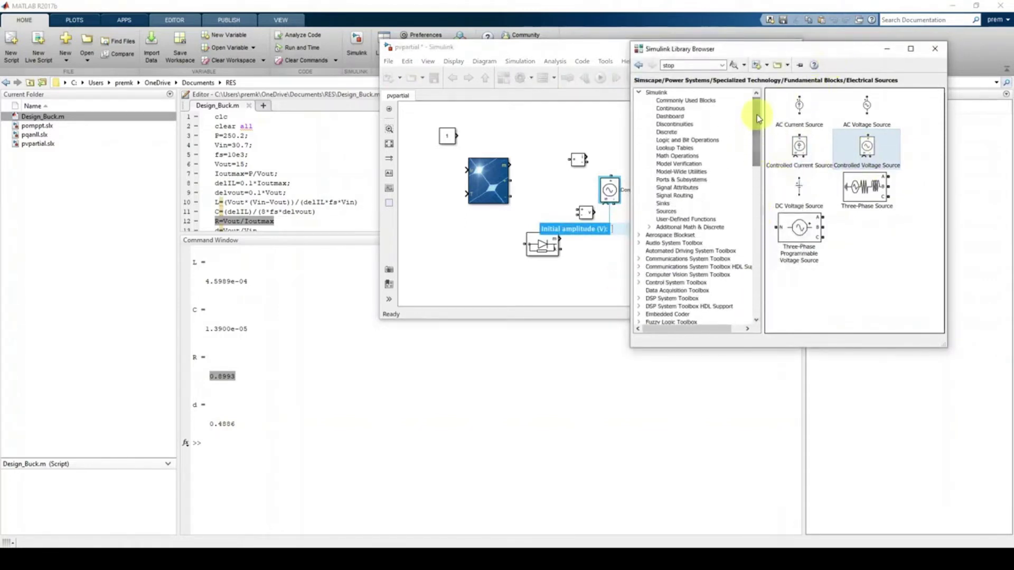
pyautogui.click(666, 211)
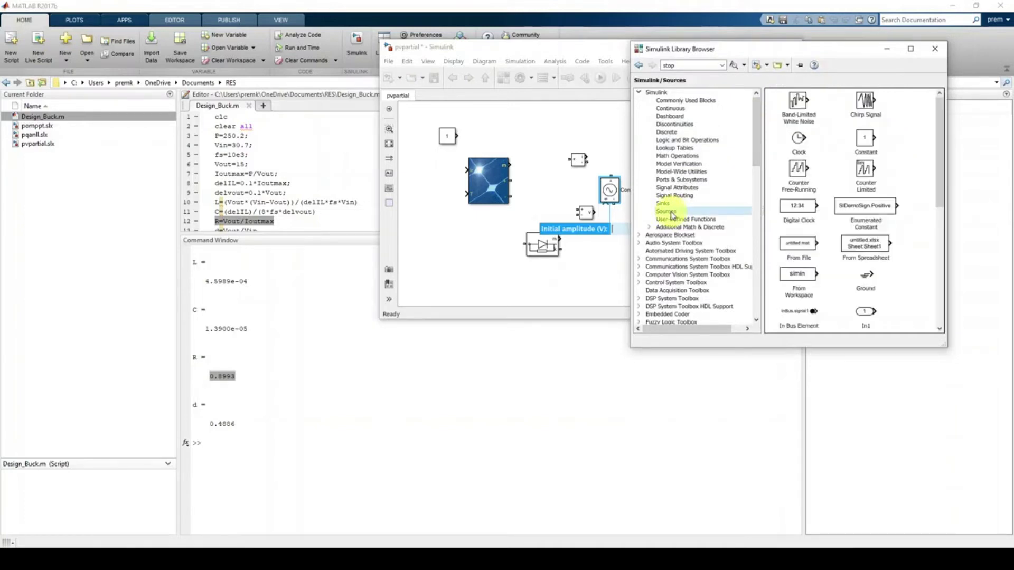
pyautogui.click(876, 228)
pyautogui.scroll(-6, 871, 225)
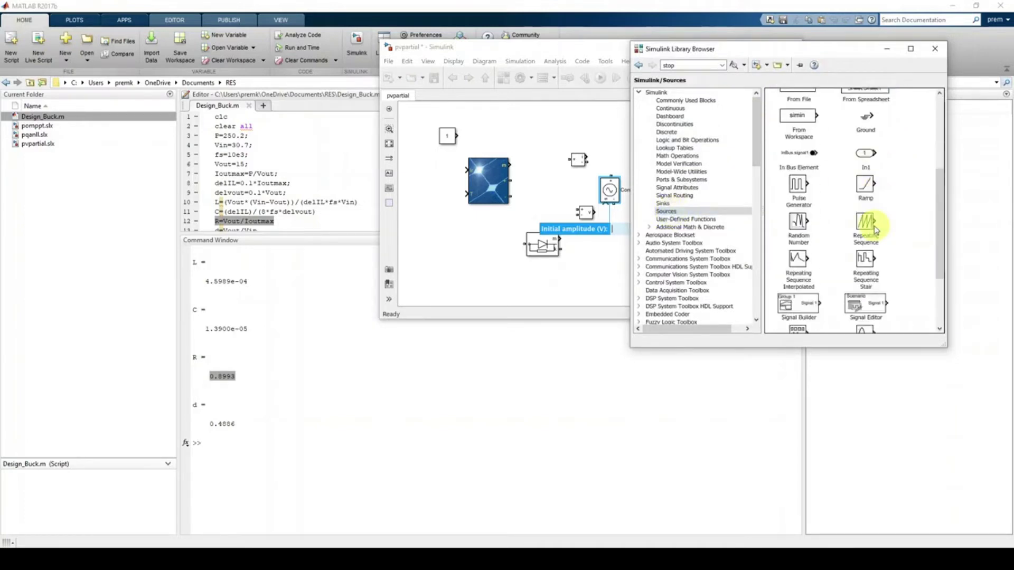
pyautogui.click(867, 124)
pyautogui.moveTo(868, 140); pyautogui.dragTo(595, 268)
pyautogui.click(724, 242)
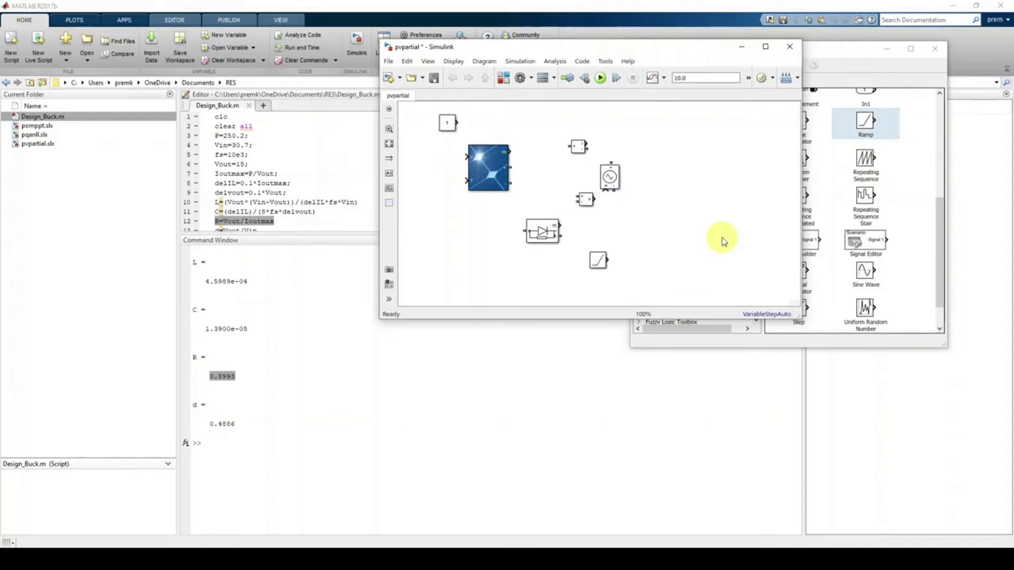
# Step: Add a Scope block from the Simulink Sinks library beside the controlled voltage source
pyautogui.click(841, 71)
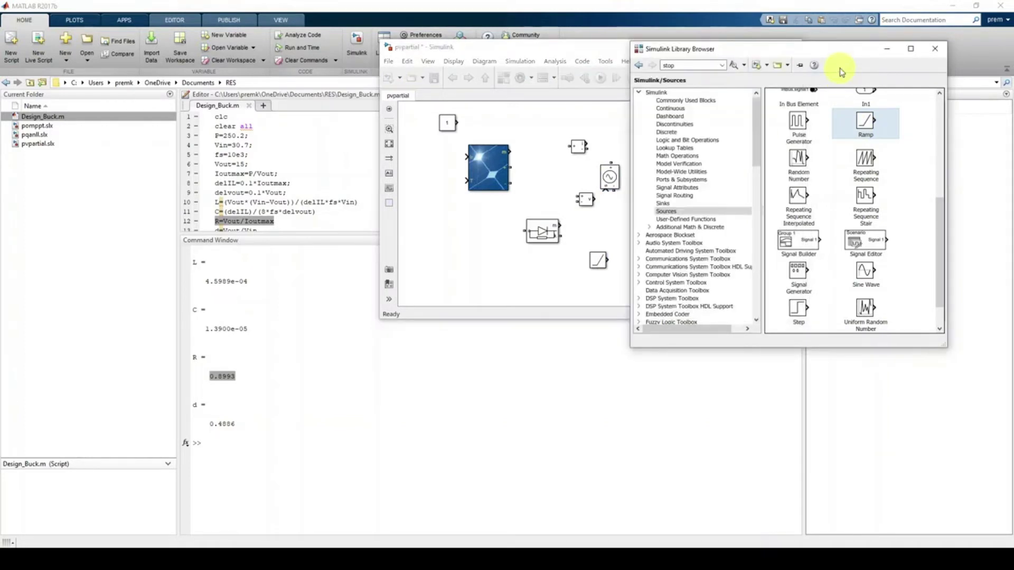
pyautogui.click(663, 203)
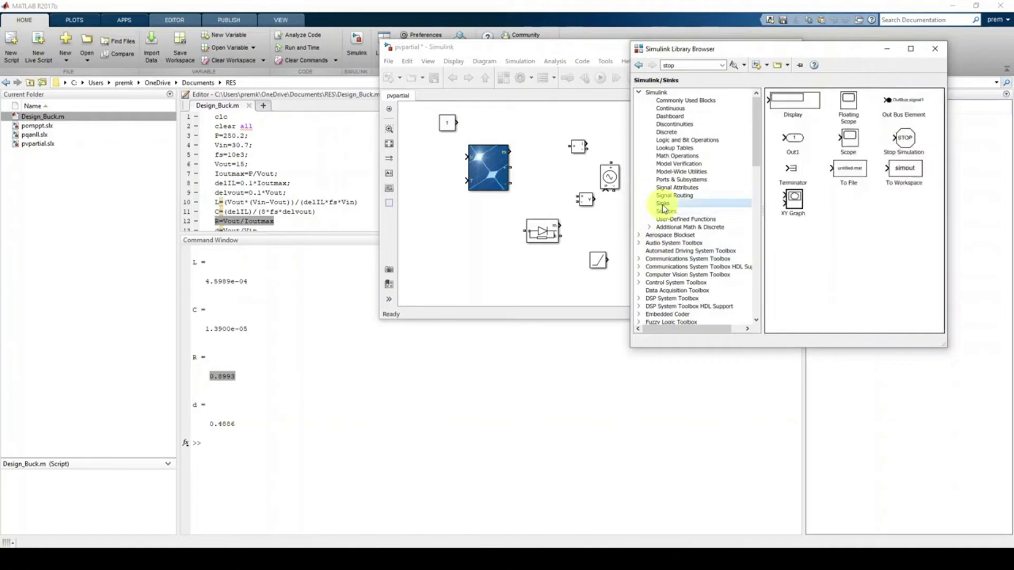
pyautogui.click(846, 150)
pyautogui.moveTo(848, 142); pyautogui.dragTo(666, 224)
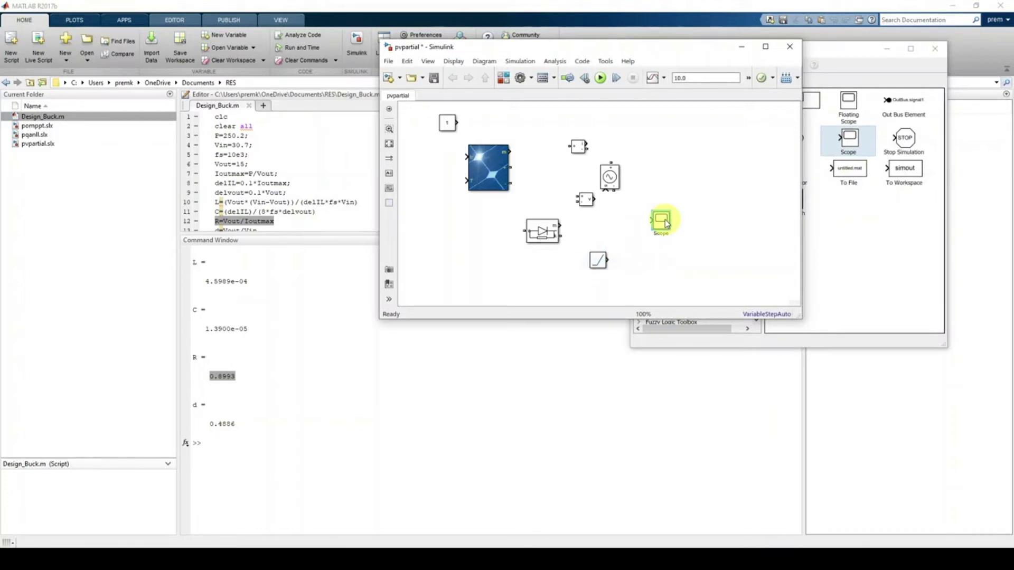
pyautogui.moveTo(667, 224); pyautogui.dragTo(667, 224)
pyautogui.click(686, 200)
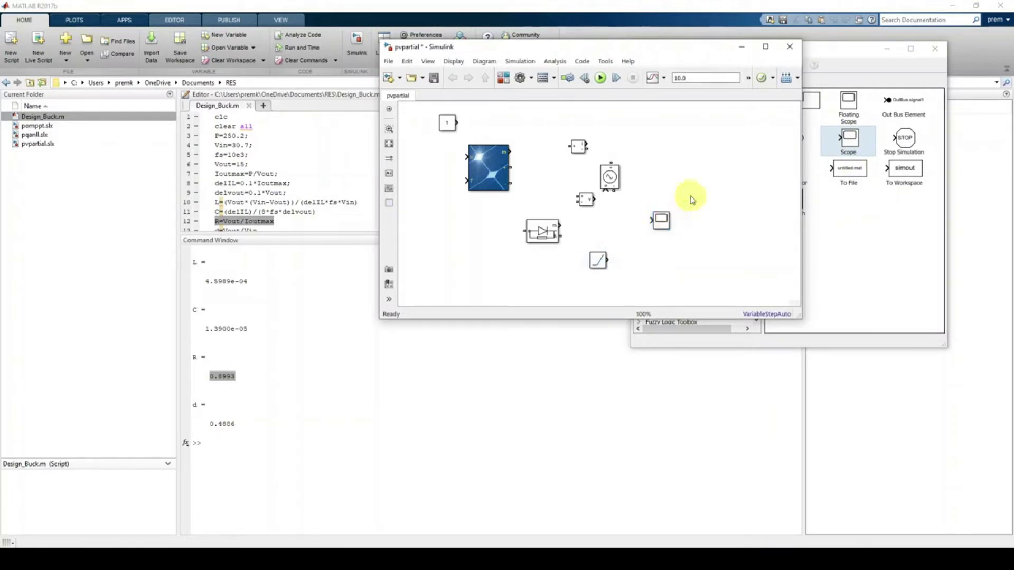
# Step: Maximize the model window and spread the blocks out, leaving clear space around the PV array for the other arrays and diodes
pyautogui.click(766, 47)
pyautogui.moveTo(264, 184); pyautogui.dragTo(602, 218)
pyautogui.moveTo(217, 218); pyautogui.dragTo(426, 255)
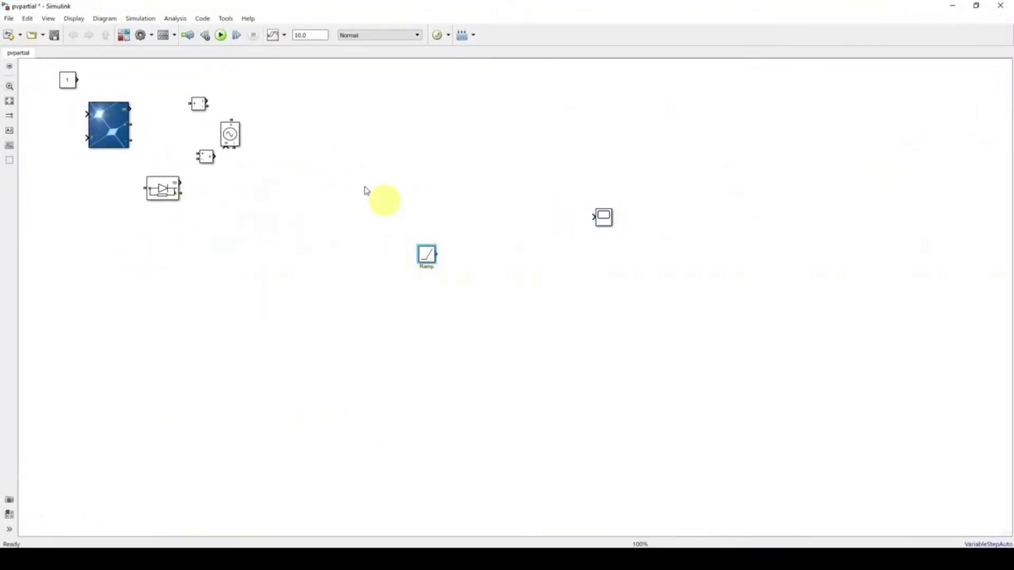
pyautogui.moveTo(229, 136); pyautogui.dragTo(502, 143)
pyautogui.moveTo(206, 157); pyautogui.dragTo(488, 133)
pyautogui.moveTo(196, 102); pyautogui.dragTo(467, 135)
pyautogui.moveTo(161, 193); pyautogui.dragTo(65, 261)
pyautogui.moveTo(121, 144); pyautogui.dragTo(197, 208)
# Step: Set the PV array to 1 parallel string and 1 series-connected module per string
pyautogui.click(194, 202)
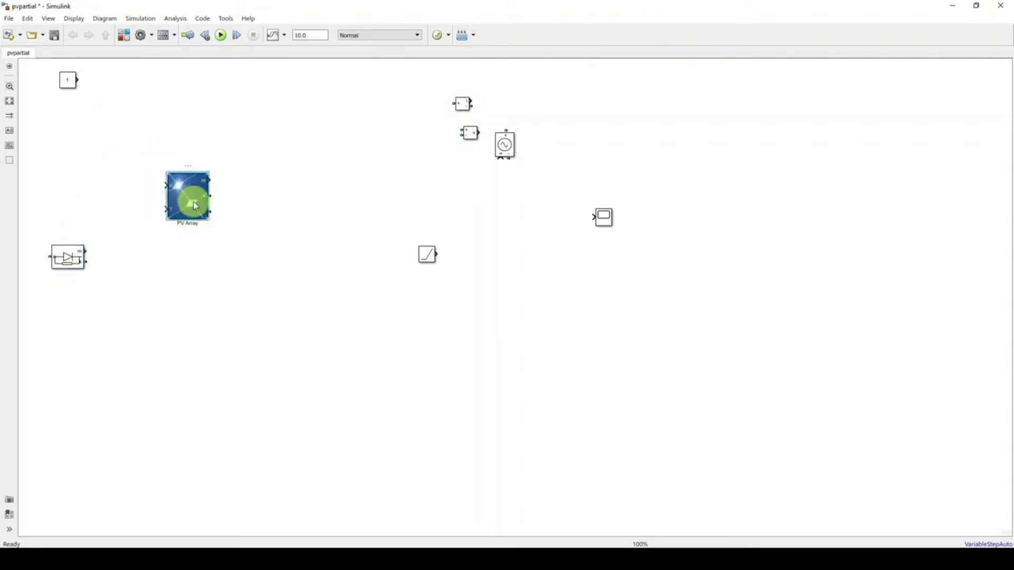
pyautogui.doubleClick(194, 204)
pyautogui.doubleClick(288, 160)
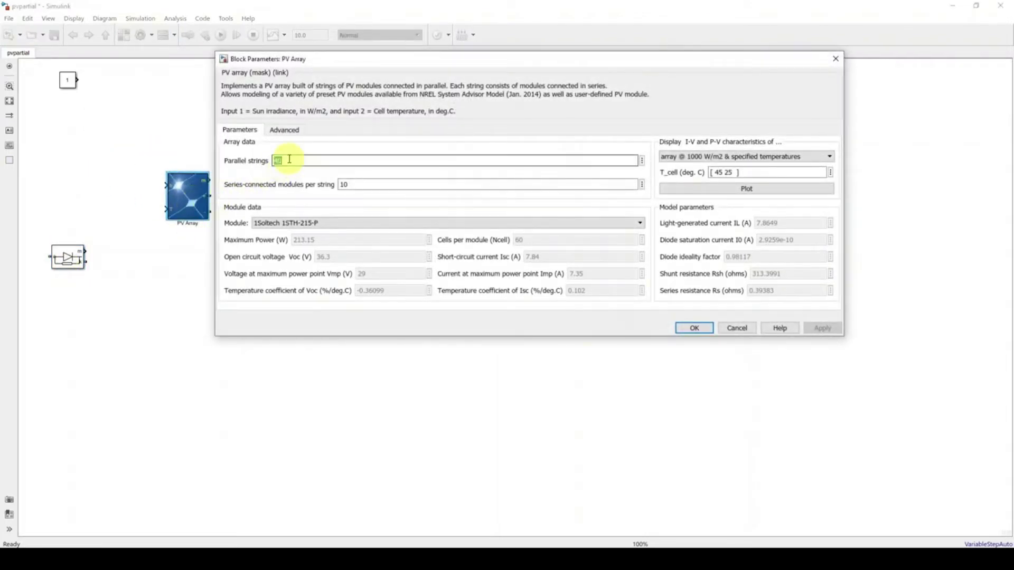
pyautogui.write('1')
pyautogui.doubleClick(356, 181)
pyautogui.write('1')
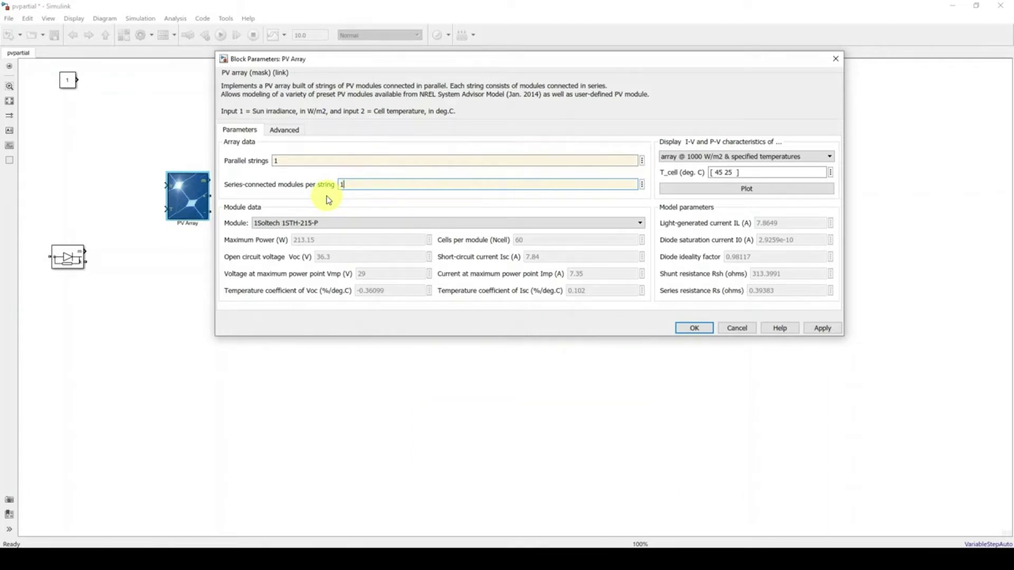
pyautogui.doubleClick(275, 161)
pyautogui.click(822, 328)
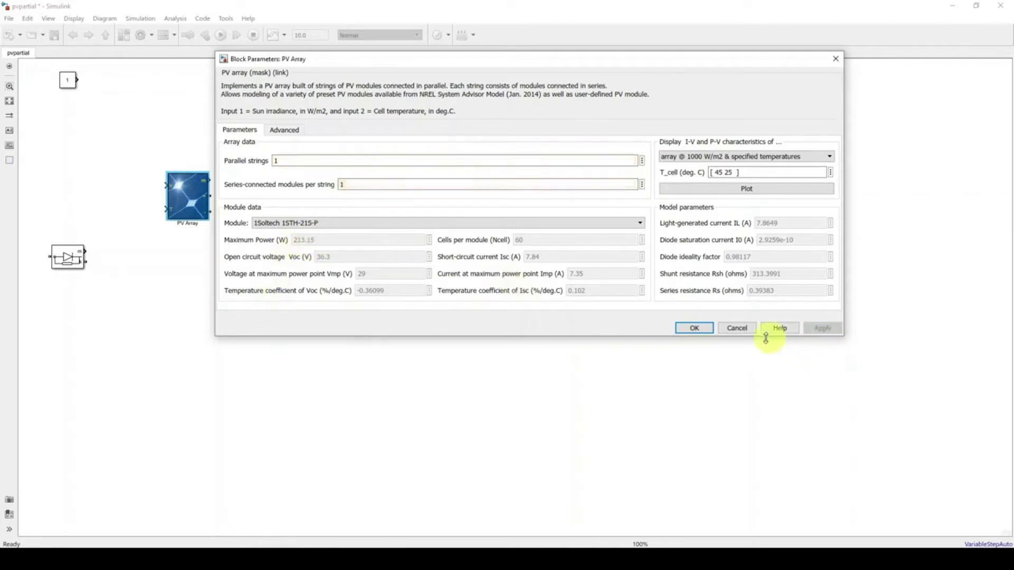
pyautogui.click(694, 328)
# Step: Duplicate the PV array twice and arrange the three arrays in an evenly spaced vertical column
pyautogui.moveTo(195, 193); pyautogui.dragTo(203, 166)
pyautogui.click(195, 181)
pyautogui.hotkey('ctrl', 'c')
pyautogui.hotkey('ctrl', 'v')
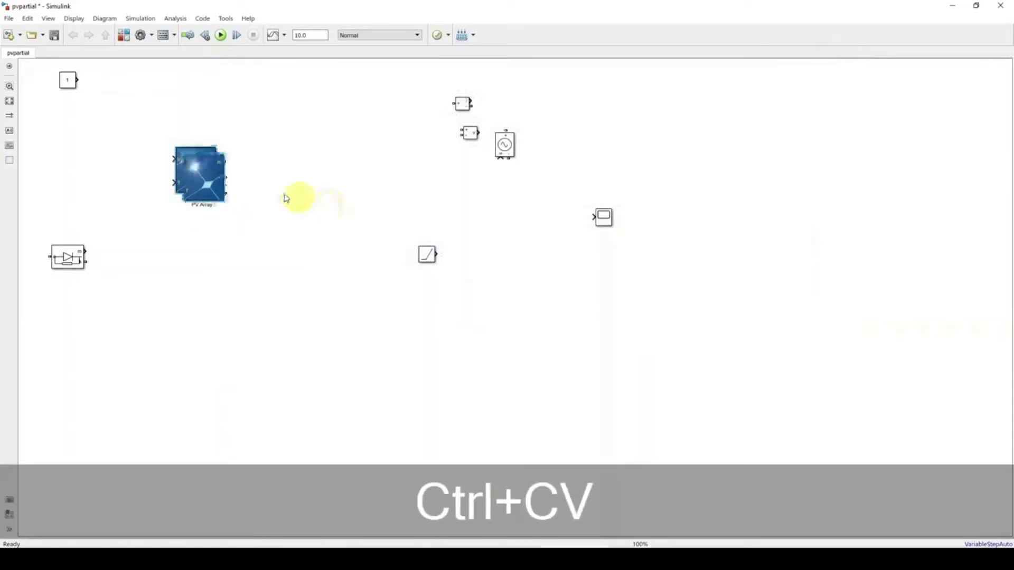
pyautogui.moveTo(223, 183); pyautogui.dragTo(206, 255)
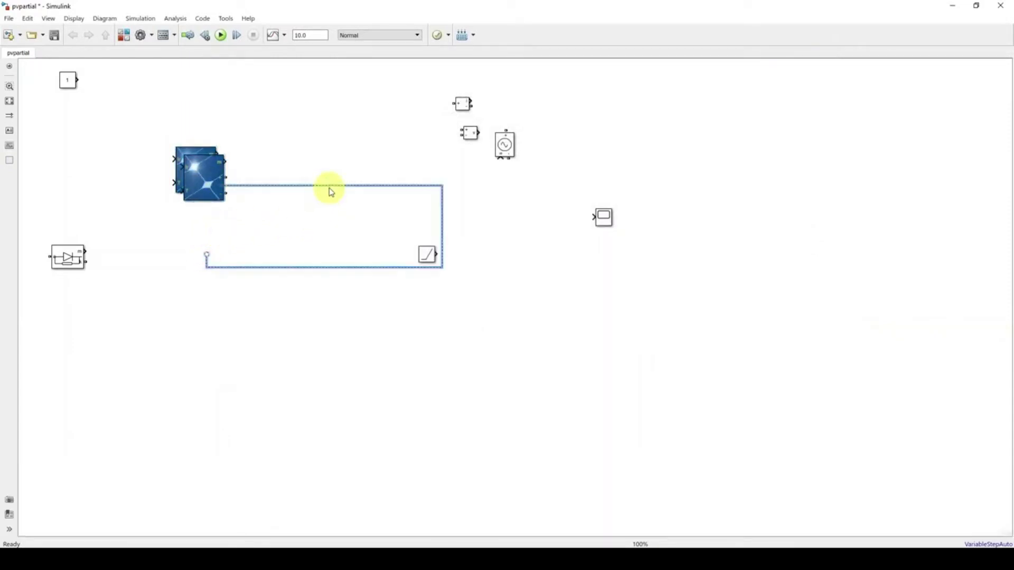
pyautogui.press('Delete')
pyautogui.moveTo(224, 176); pyautogui.dragTo(195, 266)
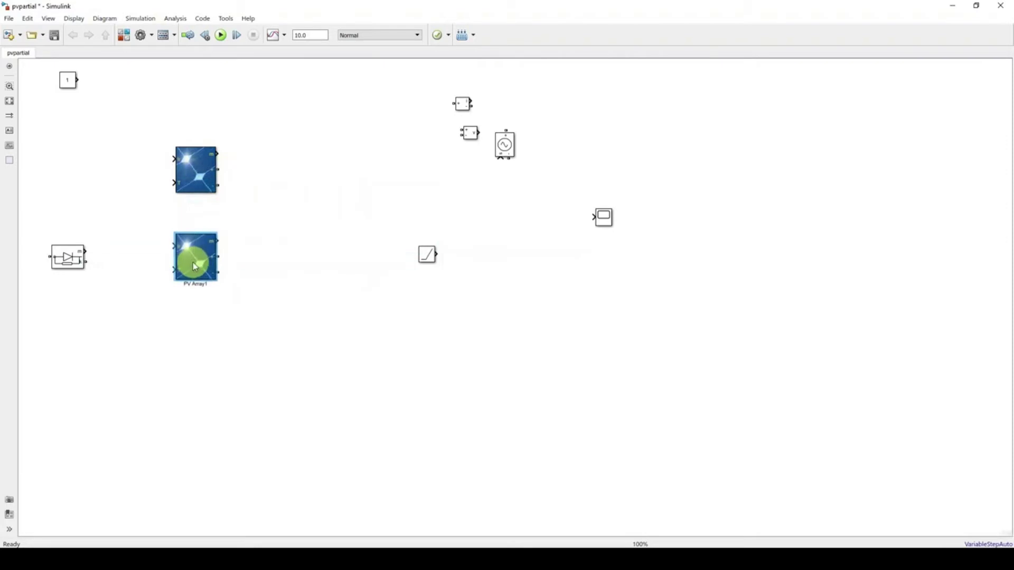
pyautogui.hotkey('ctrl', 'v')
pyautogui.moveTo(215, 220); pyautogui.dragTo(195, 390)
pyautogui.moveTo(194, 268)
pyautogui.mouseDown()
pyautogui.moveTo(197, 260)
pyautogui.moveTo(197, 278)
pyautogui.mouseUp()
# Step: Rotate the diode upright, duplicate it twice, and place one diode beside each PV array
pyautogui.moveTo(85, 262); pyautogui.dragTo(271, 281)
pyautogui.hotkey('ctrl', 'r')
pyautogui.hotkey('ctrl', 'c')
pyautogui.hotkey('ctrl', 'v')
pyautogui.hotkey('ctrl', 'v')
pyautogui.click(299, 207)
pyautogui.moveTo(299, 207)
pyautogui.mouseDown()
pyautogui.moveTo(278, 384)
pyautogui.moveTo(267, 388)
pyautogui.moveTo(258, 309)
pyautogui.mouseUp()
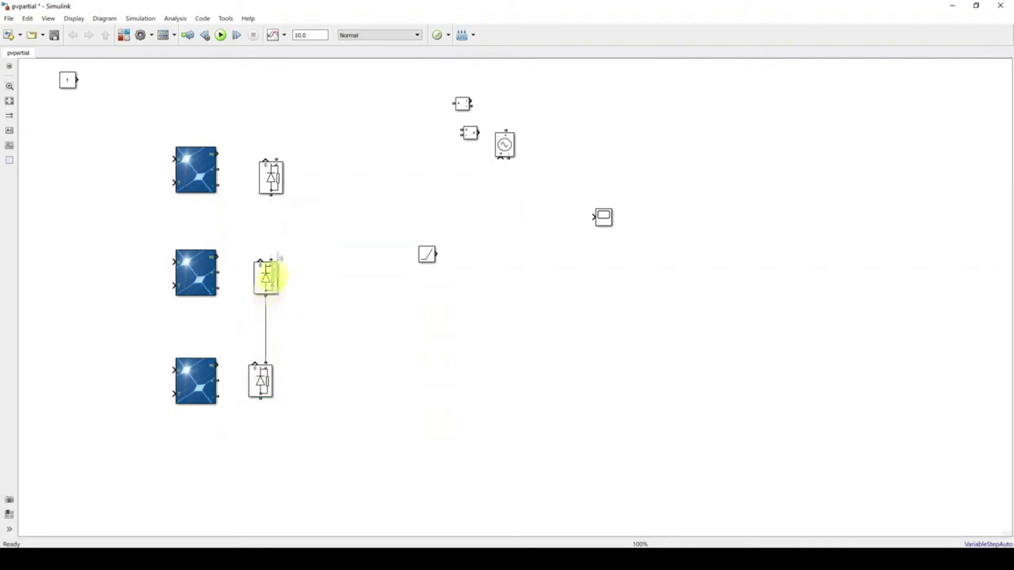
# Step: Wire the diodes and PV arrays in series, with each diode connected across its array's positive and negative terminals
pyautogui.moveTo(272, 196); pyautogui.dragTo(272, 257)
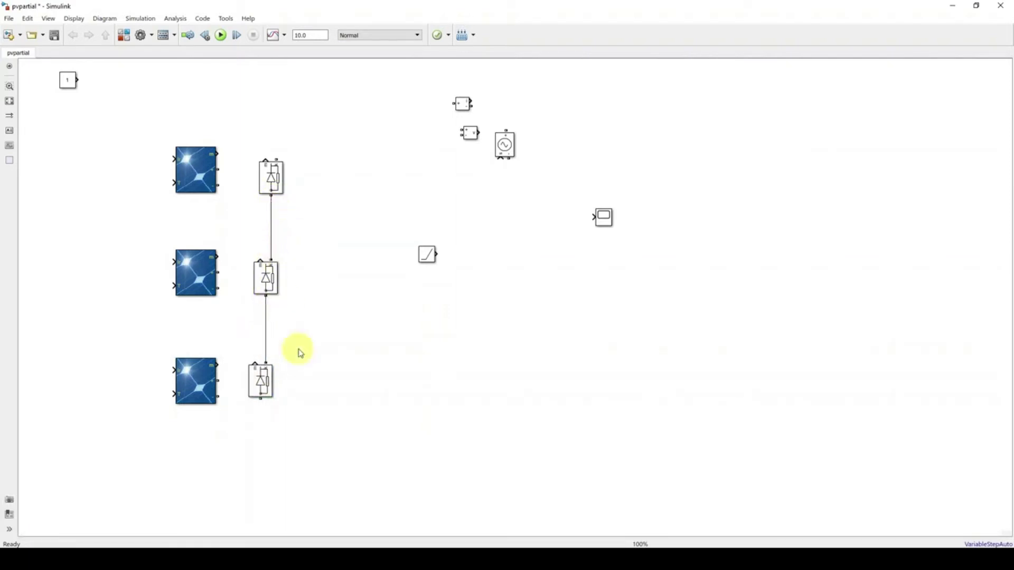
pyautogui.moveTo(219, 381); pyautogui.dragTo(266, 338)
pyautogui.moveTo(229, 403); pyautogui.dragTo(254, 405)
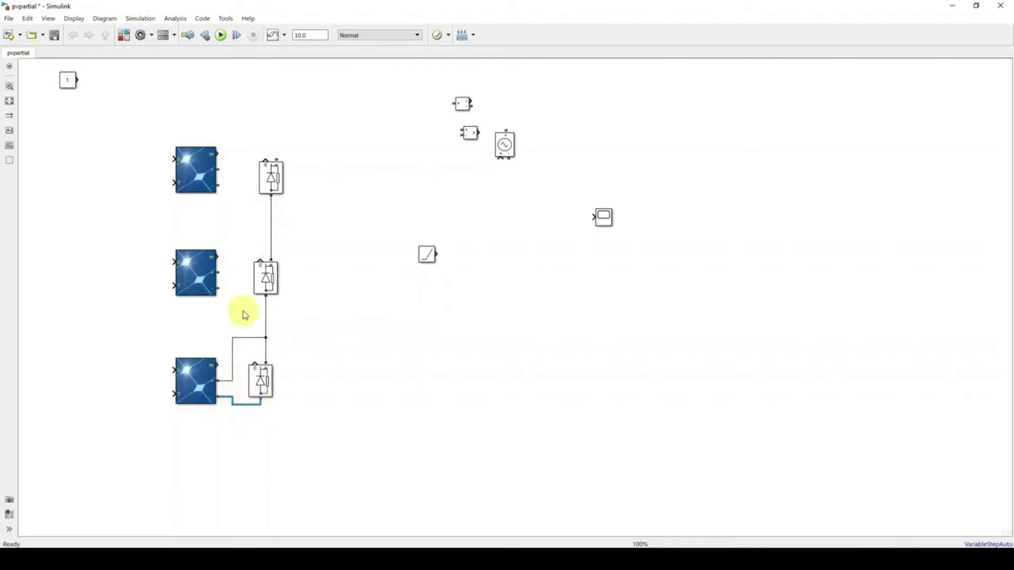
pyautogui.moveTo(219, 289); pyautogui.dragTo(234, 337)
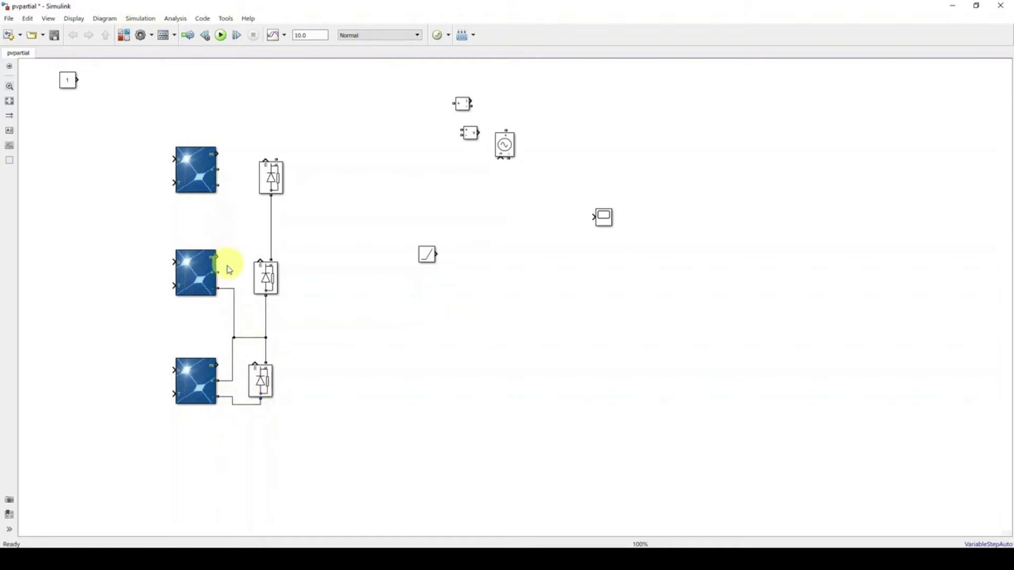
pyautogui.moveTo(220, 270); pyautogui.dragTo(270, 228)
pyautogui.moveTo(218, 185); pyautogui.dragTo(235, 228)
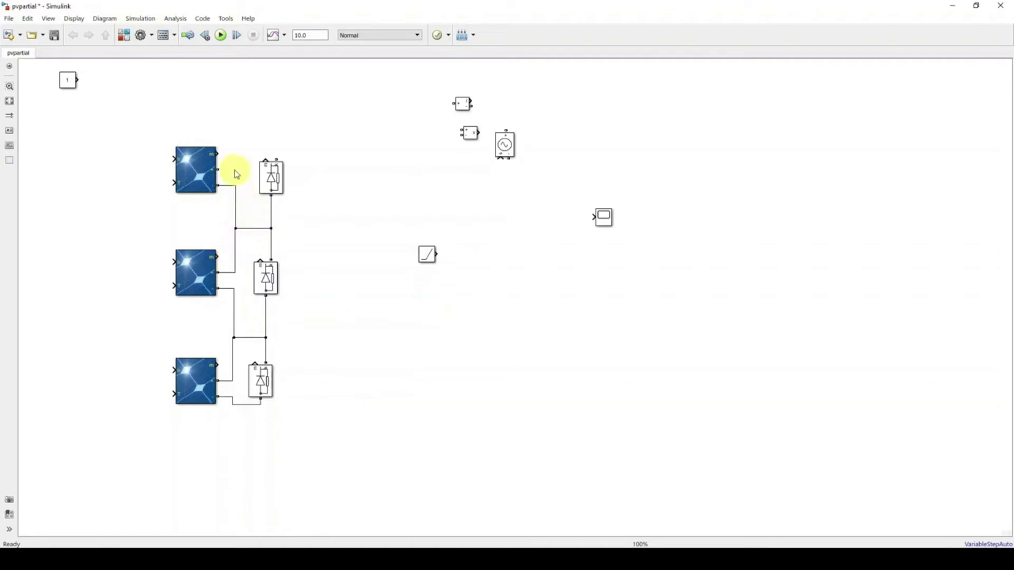
pyautogui.moveTo(219, 169); pyautogui.dragTo(274, 135)
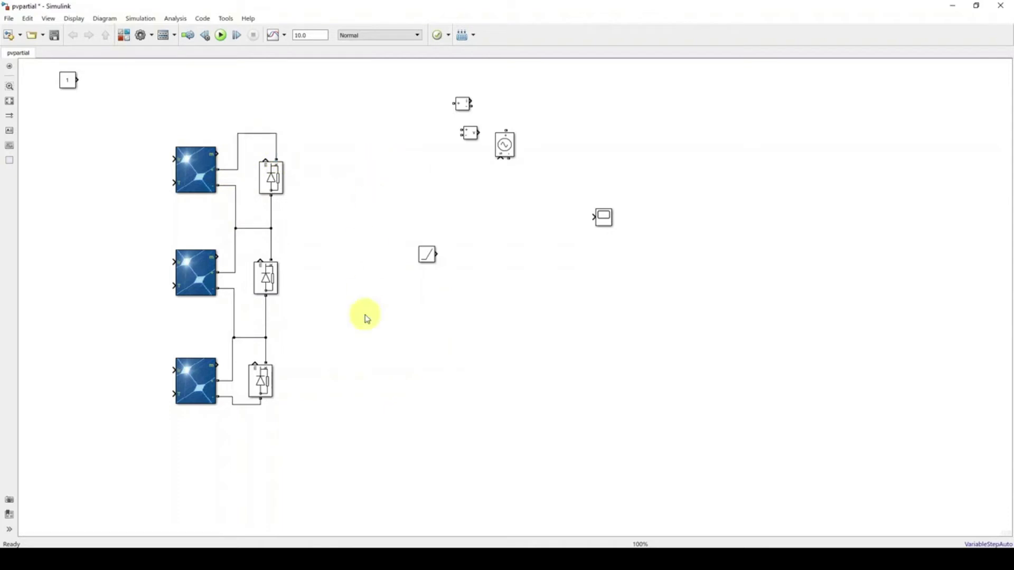
# Step: Connect two Constant blocks to the first PV array, setting irradiance to 1000 and temperature to 25
pyautogui.moveTo(72, 83); pyautogui.dragTo(174, 183)
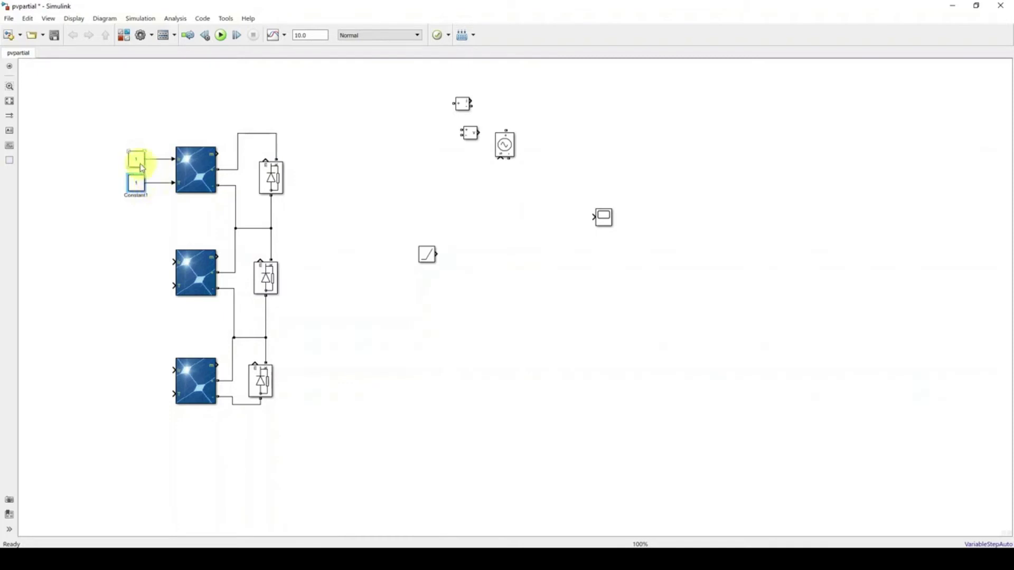
pyautogui.doubleClick(142, 168)
pyautogui.write('1000')
pyautogui.click(246, 253)
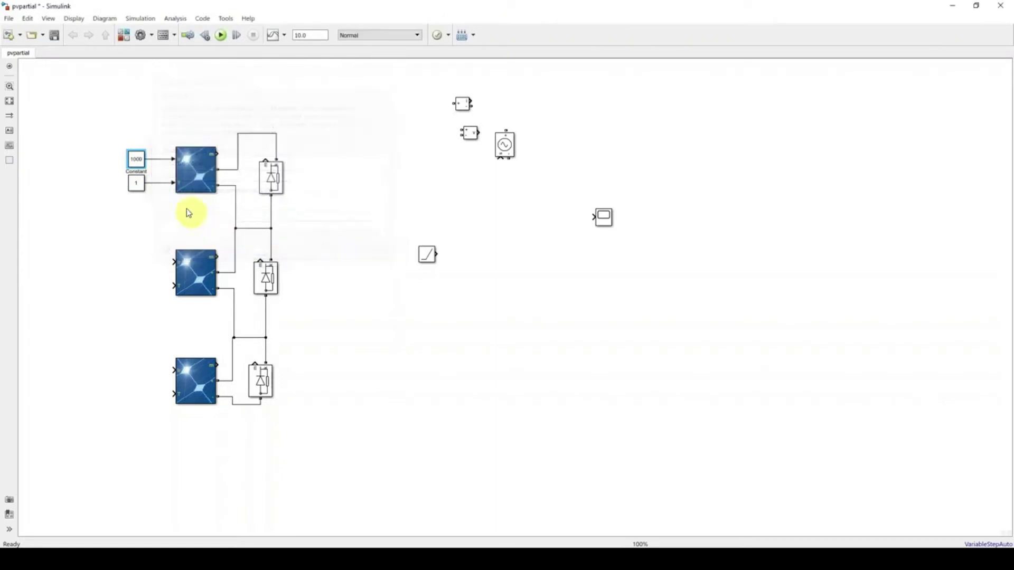
pyautogui.doubleClick(135, 185)
pyautogui.write('25')
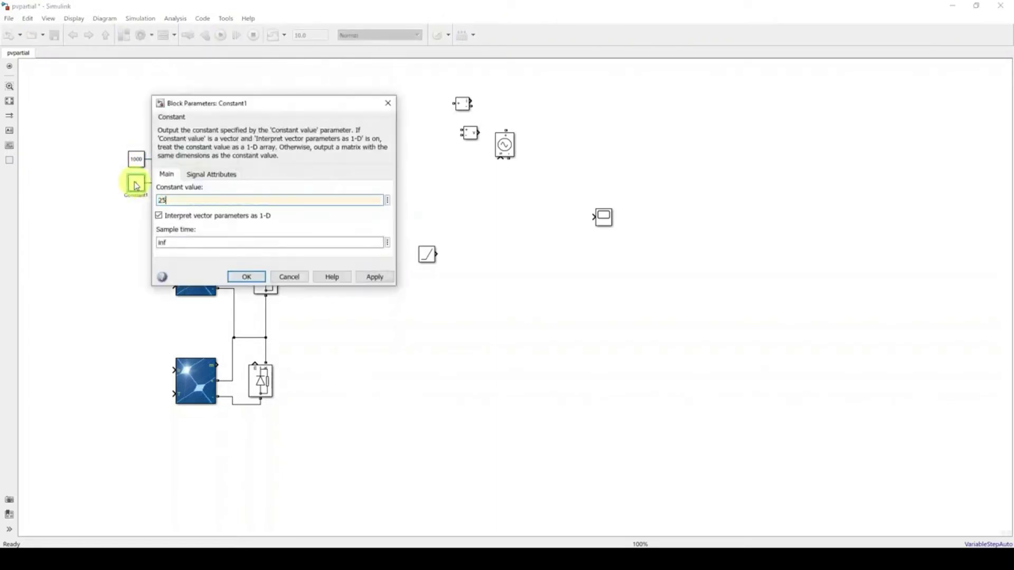
pyautogui.click(259, 274)
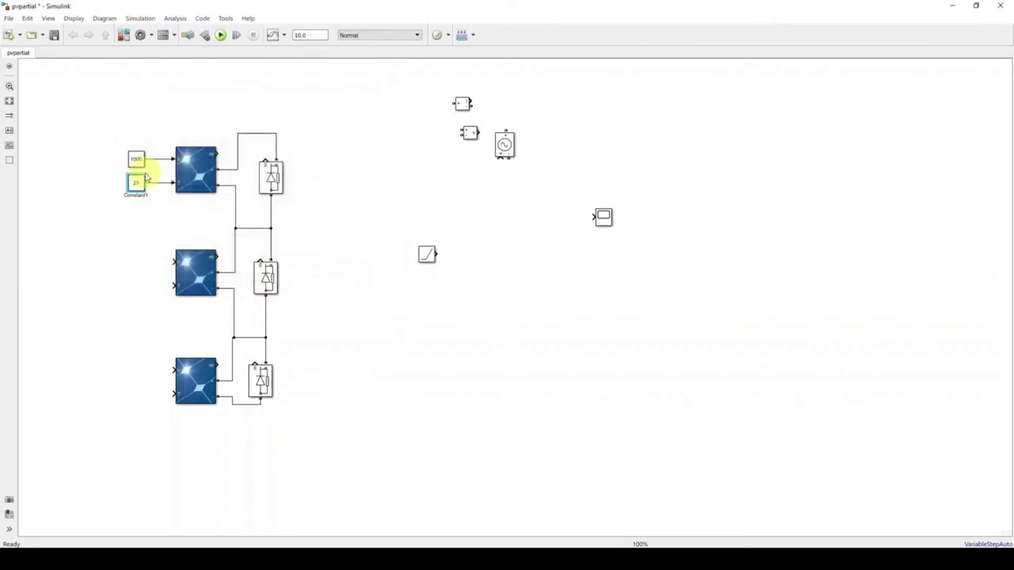
# Step: Feed the second PV array with copied constants, 300 for irradiance and 25 for temperature, consulting the lab manual's circuit diagram
pyautogui.moveTo(141, 167); pyautogui.dragTo(148, 273)
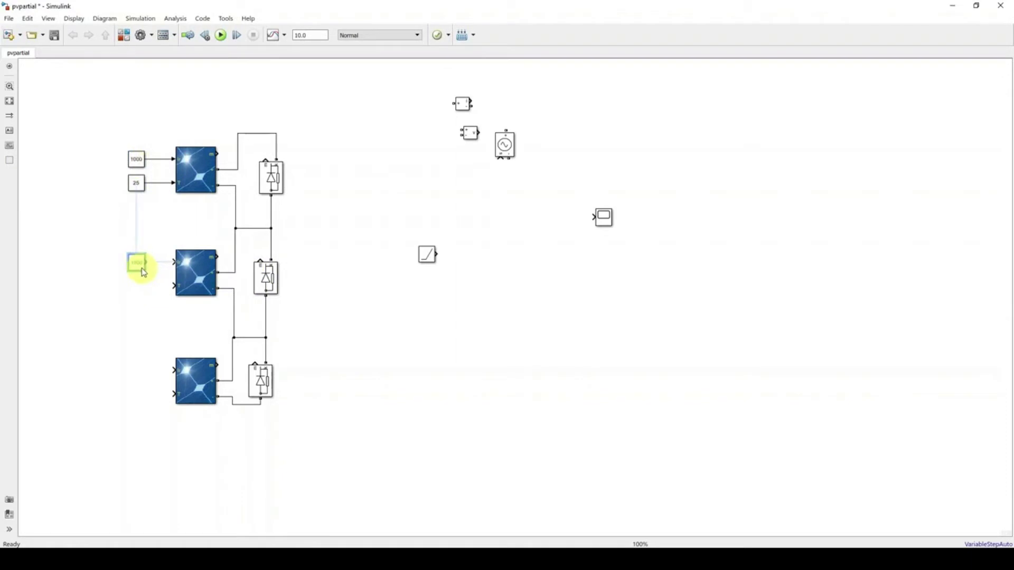
pyautogui.doubleClick(139, 266)
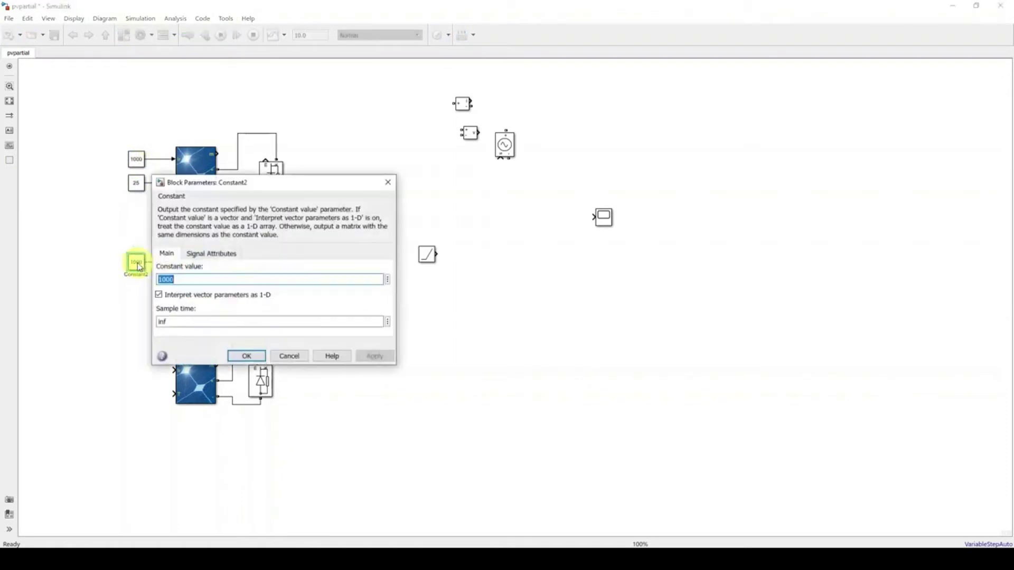
pyautogui.click(267, 546)
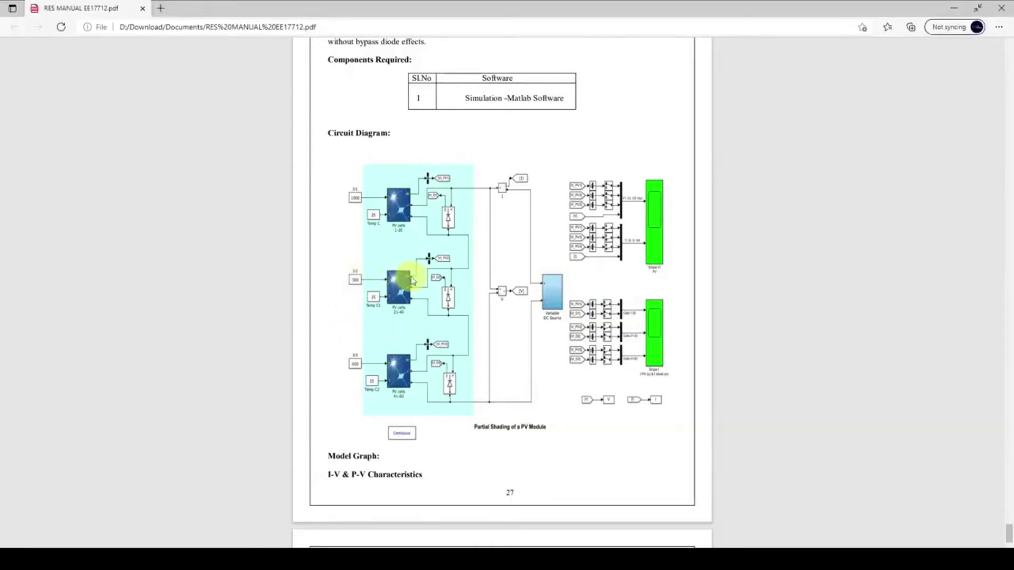
pyautogui.click(978, 8)
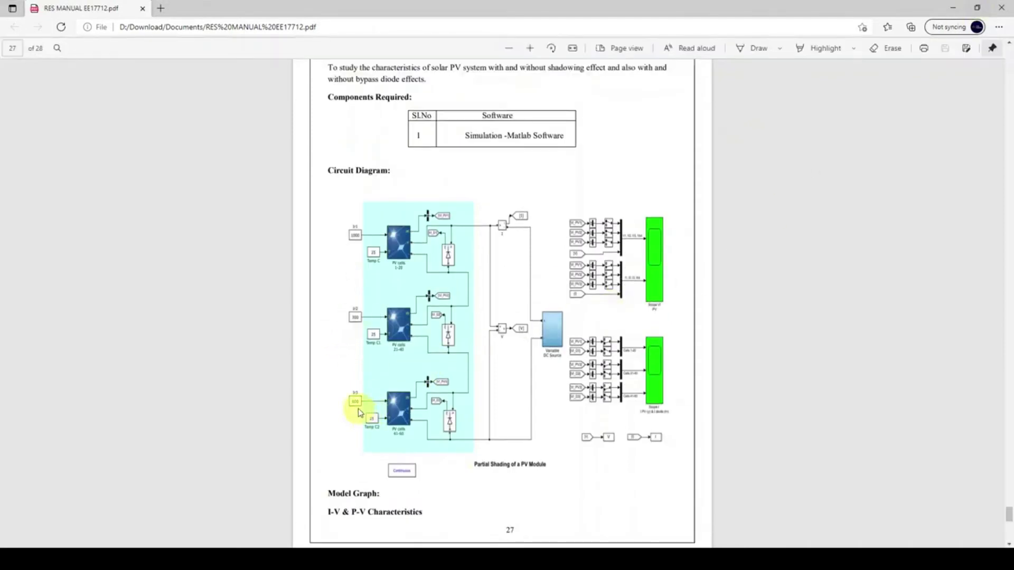
pyautogui.moveTo(414, 543)
pyautogui.click(397, 499)
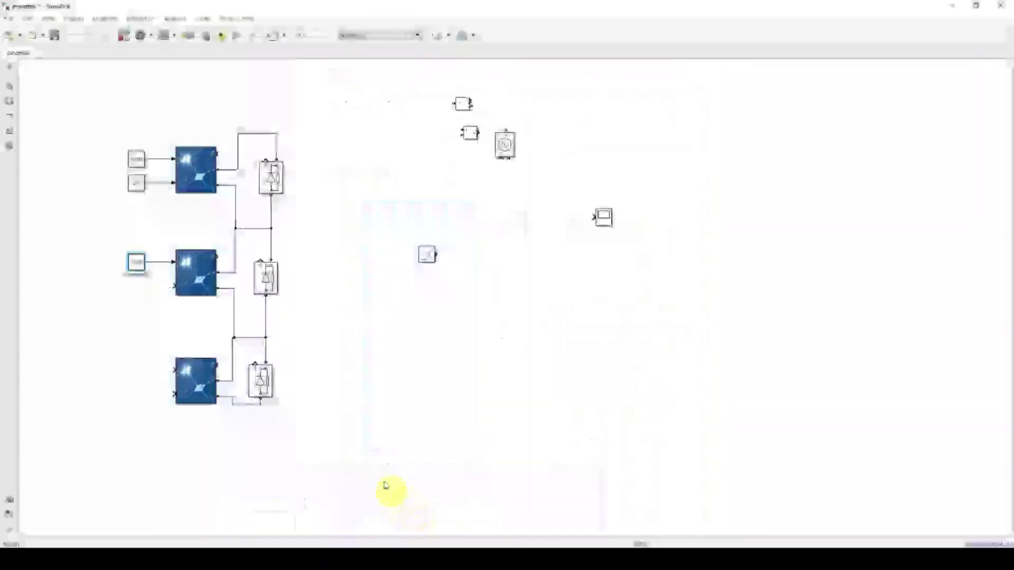
pyautogui.doubleClick(137, 267)
pyautogui.write('300')
pyautogui.click(235, 354)
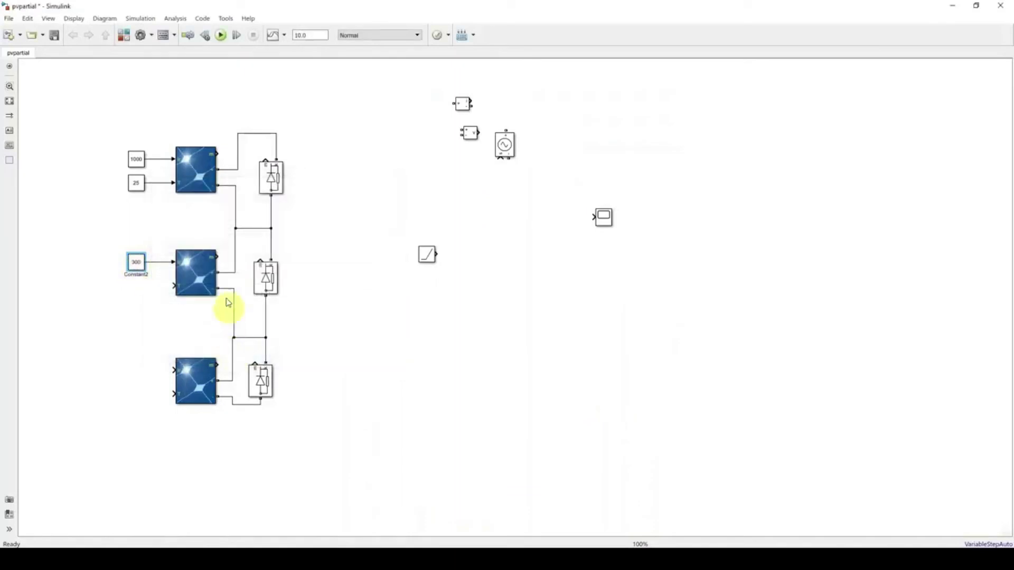
pyautogui.moveTo(130, 187); pyautogui.dragTo(133, 294)
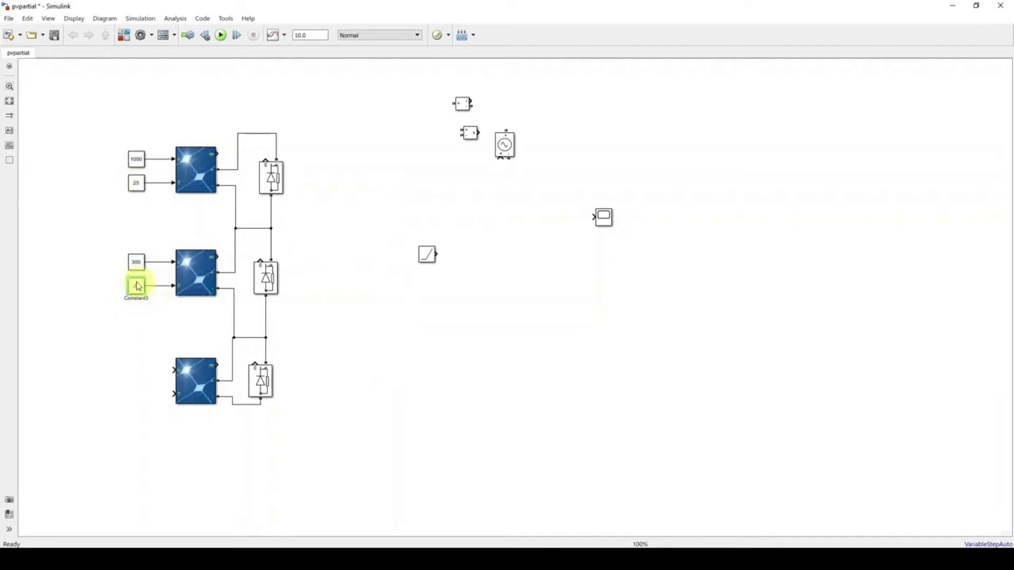
# Step: Feed the third PV array with copied constants, 600 for irradiance and 25 for temperature
pyautogui.moveTo(135, 264); pyautogui.dragTo(142, 377)
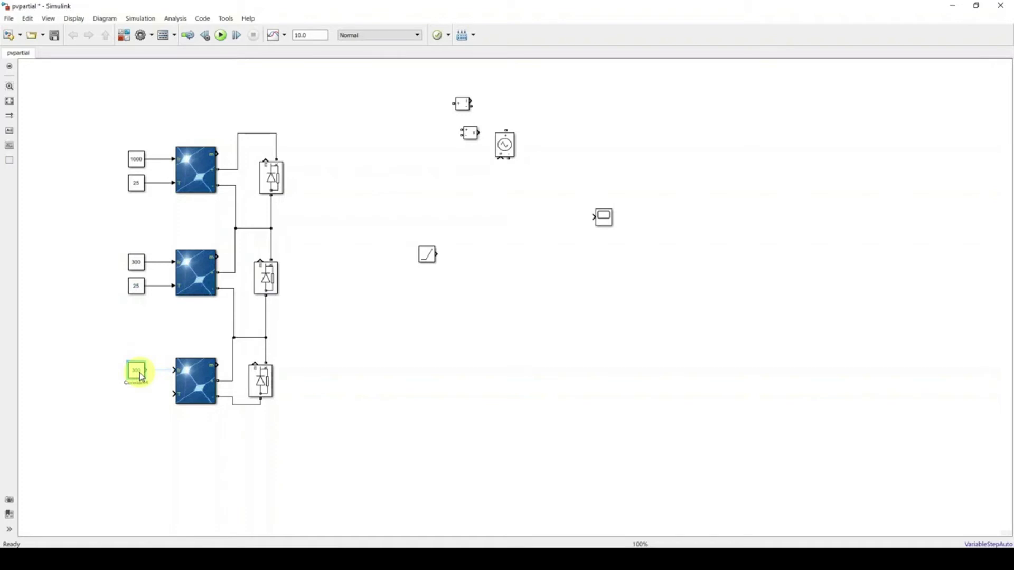
pyautogui.doubleClick(138, 371)
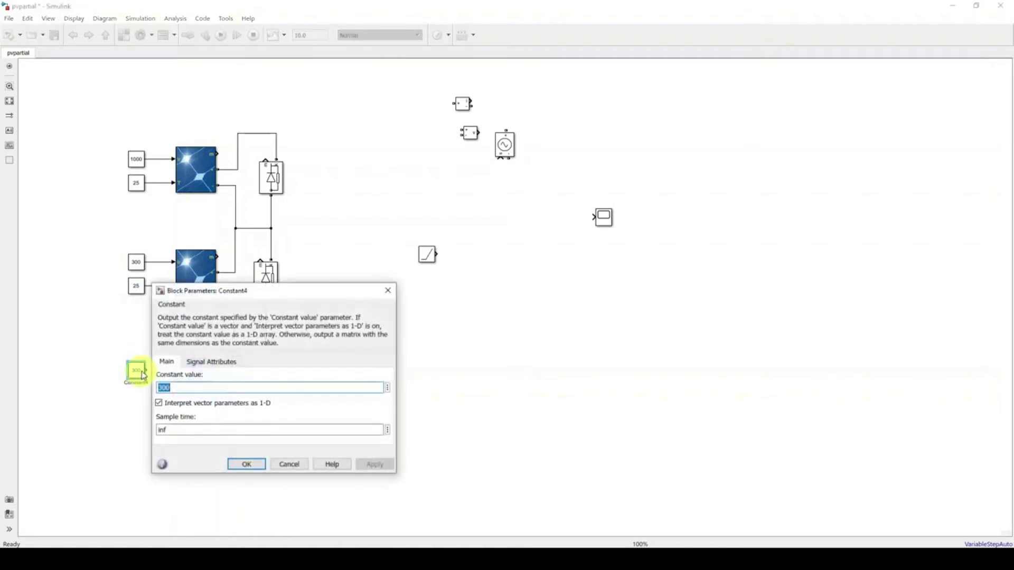
pyautogui.write('6')
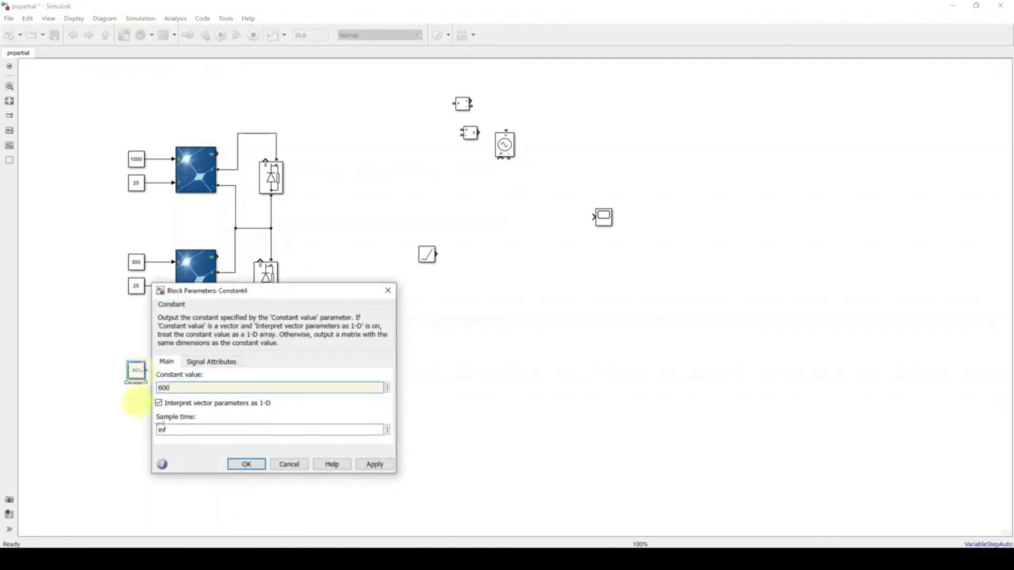
pyautogui.click(247, 464)
pyautogui.moveTo(138, 298); pyautogui.dragTo(142, 408)
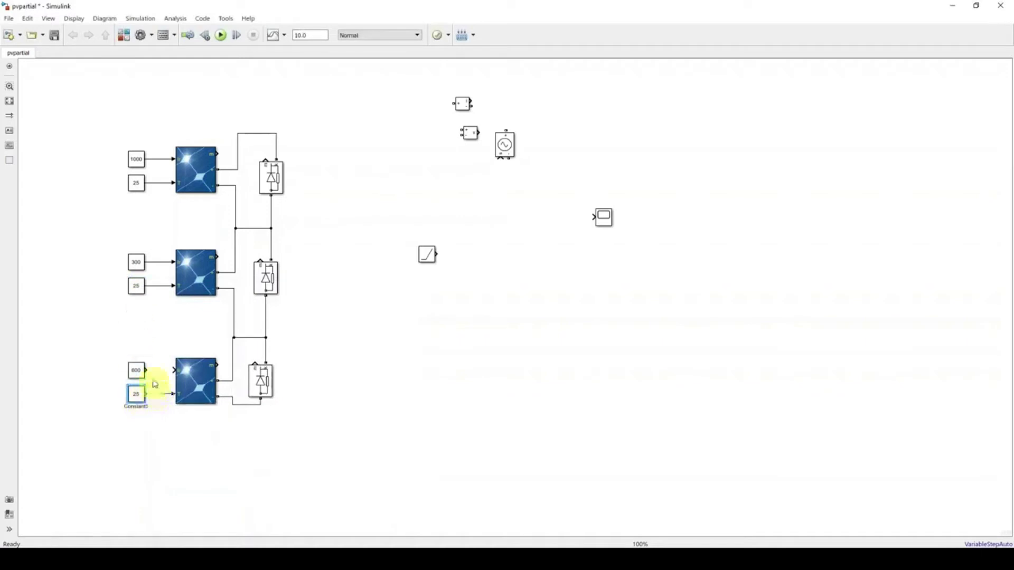
pyautogui.moveTo(147, 370); pyautogui.dragTo(174, 370)
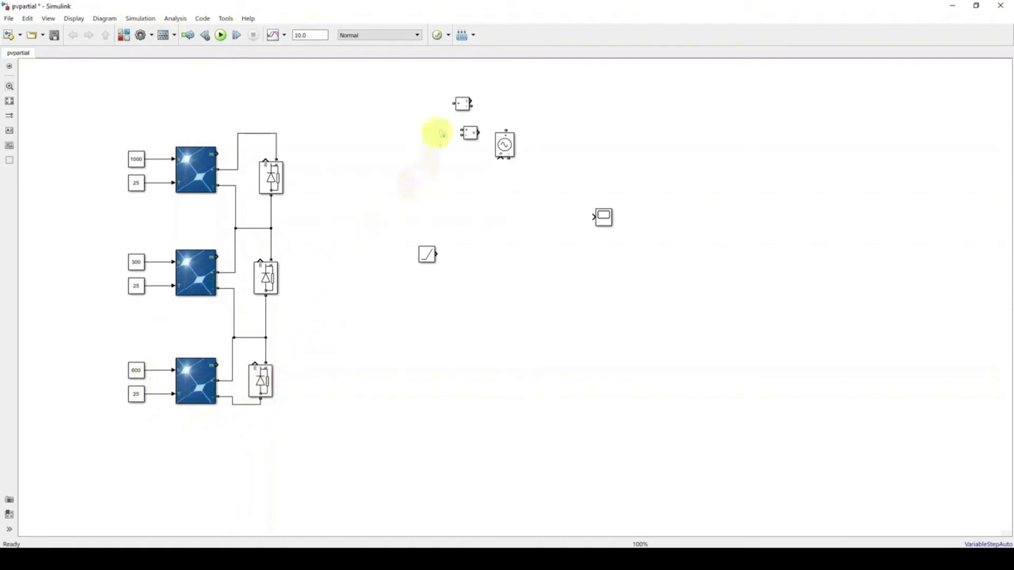
# Step: Wire the current measurement in series with the PV string's positive end and connect the controlled voltage source across the string
pyautogui.moveTo(461, 108); pyautogui.dragTo(318, 137)
pyautogui.moveTo(311, 132); pyautogui.dragTo(276, 133)
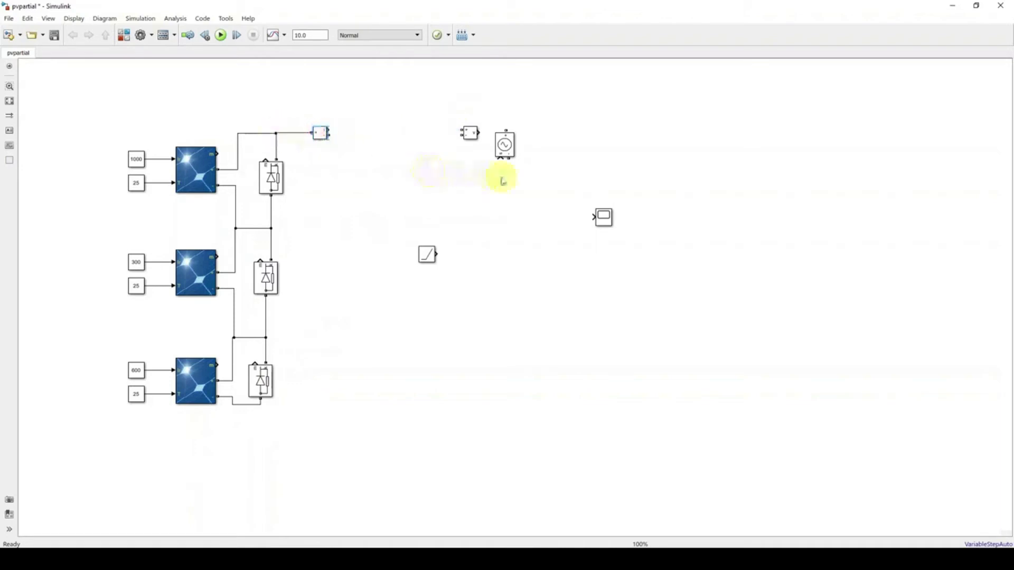
pyautogui.moveTo(434, 251); pyautogui.dragTo(647, 304)
pyautogui.moveTo(504, 150); pyautogui.dragTo(328, 135)
pyautogui.click(407, 277)
pyautogui.moveTo(403, 288); pyautogui.dragTo(255, 405)
# Step: Place the voltage measurement beside the controlled voltage source and wire its two inputs in parallel with the source
pyautogui.click(470, 134)
pyautogui.moveTo(474, 142)
pyautogui.mouseDown()
pyautogui.moveTo(479, 284)
pyautogui.moveTo(404, 137)
pyautogui.mouseUp()
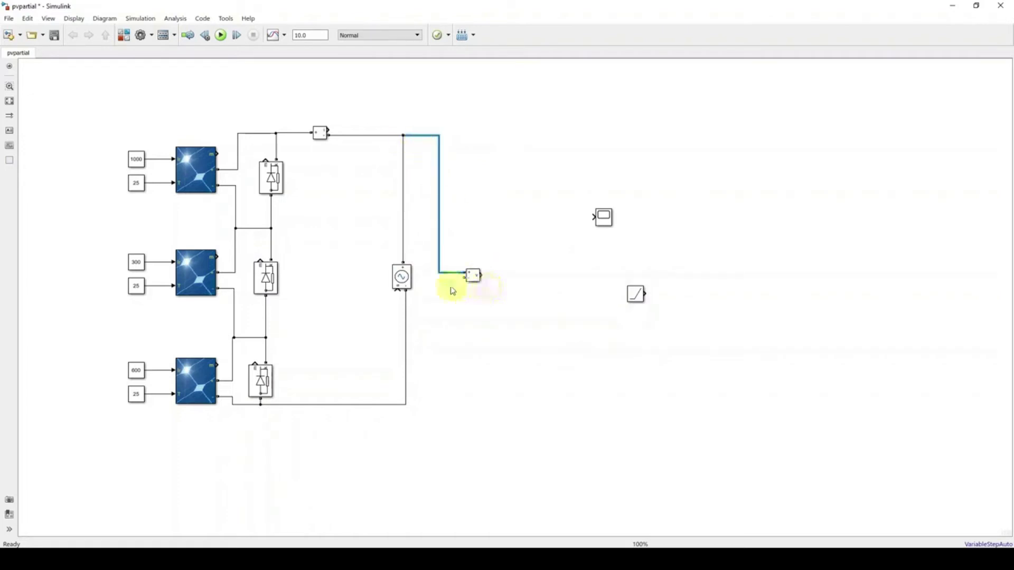
pyautogui.moveTo(465, 278); pyautogui.dragTo(406, 404)
pyautogui.click(400, 287)
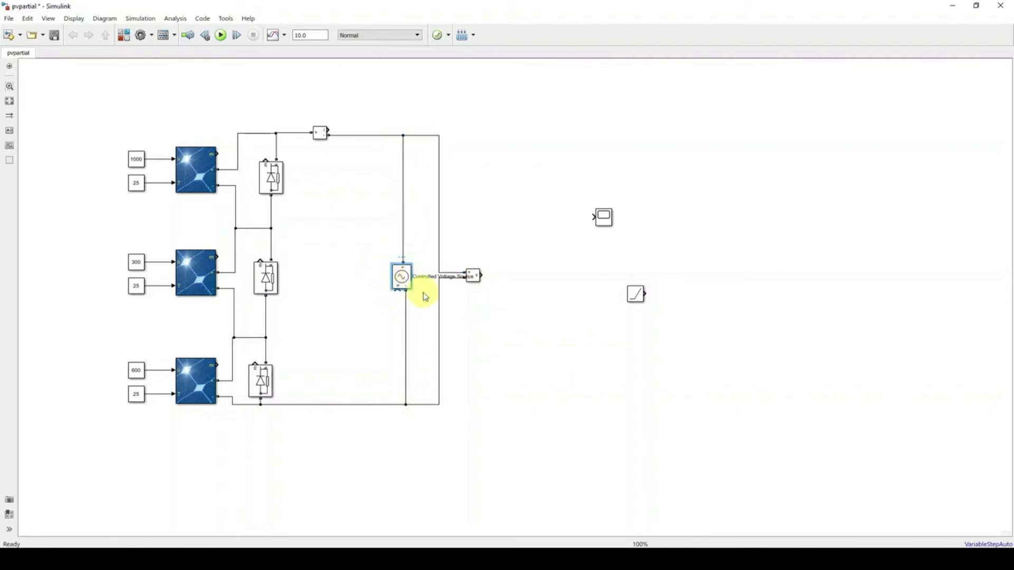
pyautogui.click(369, 333)
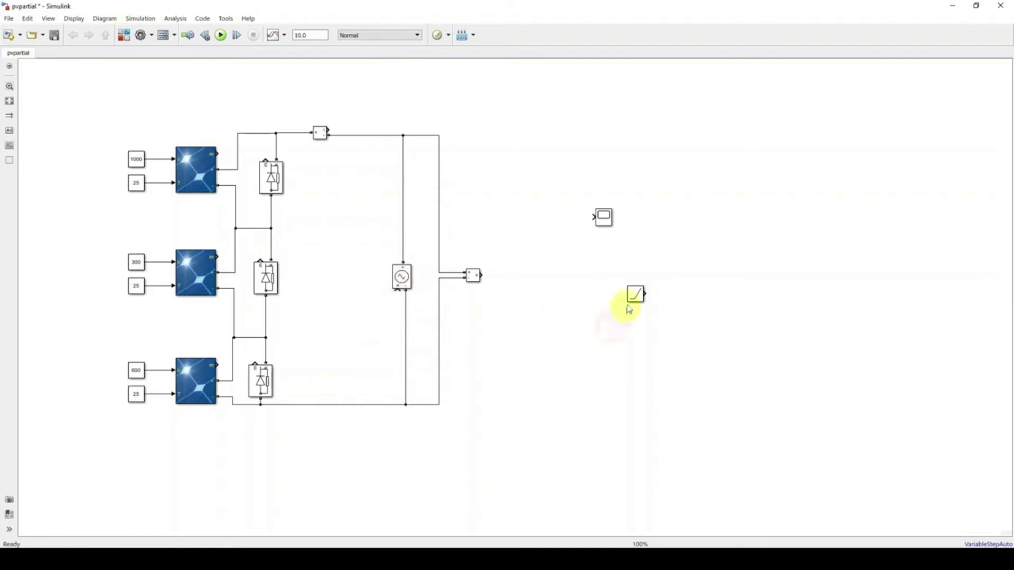
# Step: Connect the Ramp block to the controlled voltage source's signal input and set its slope to 10
pyautogui.moveTo(635, 297); pyautogui.dragTo(398, 290)
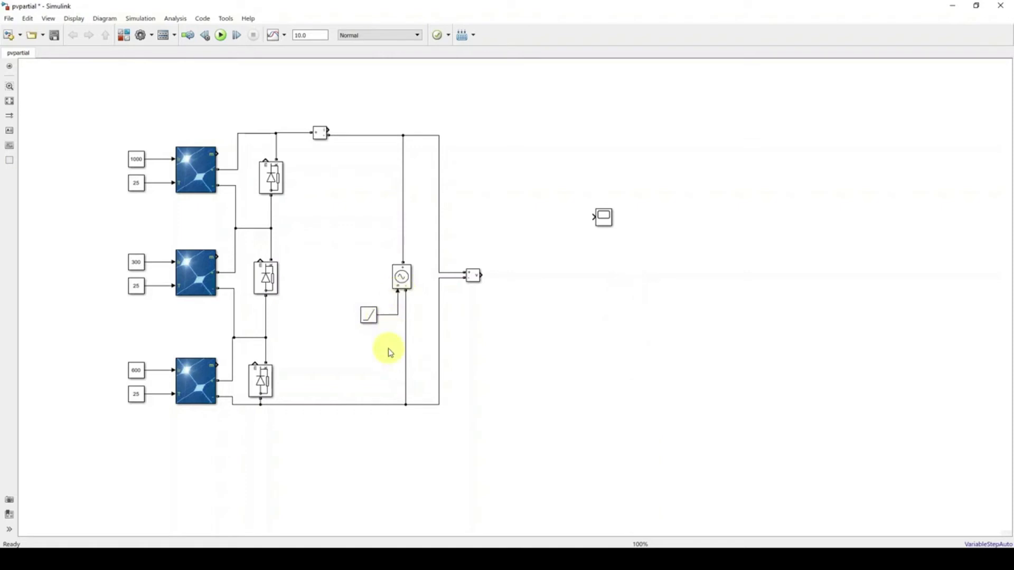
pyautogui.click(376, 316)
pyautogui.doubleClick(376, 318)
pyautogui.doubleClick(411, 303)
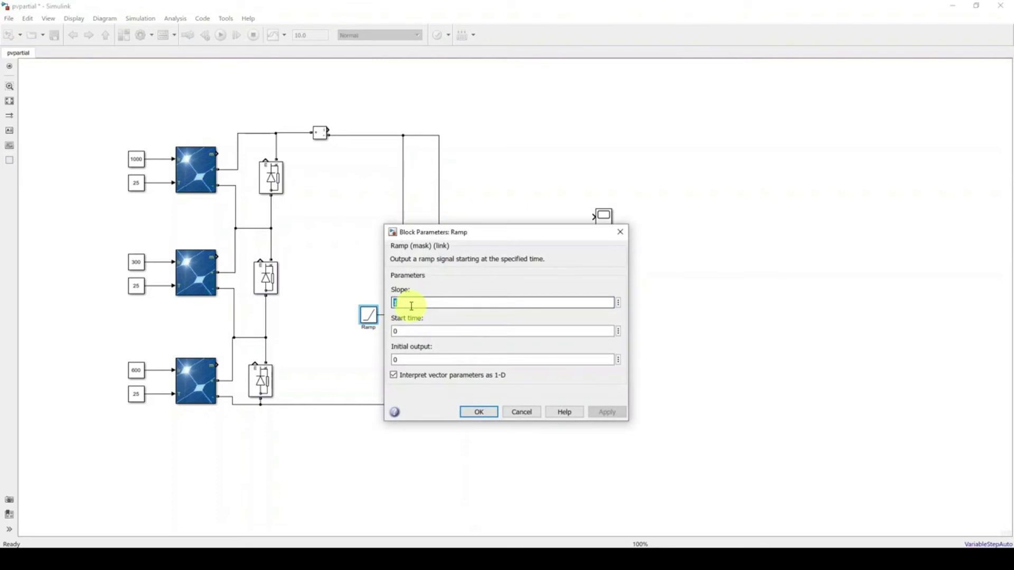
pyautogui.write('10')
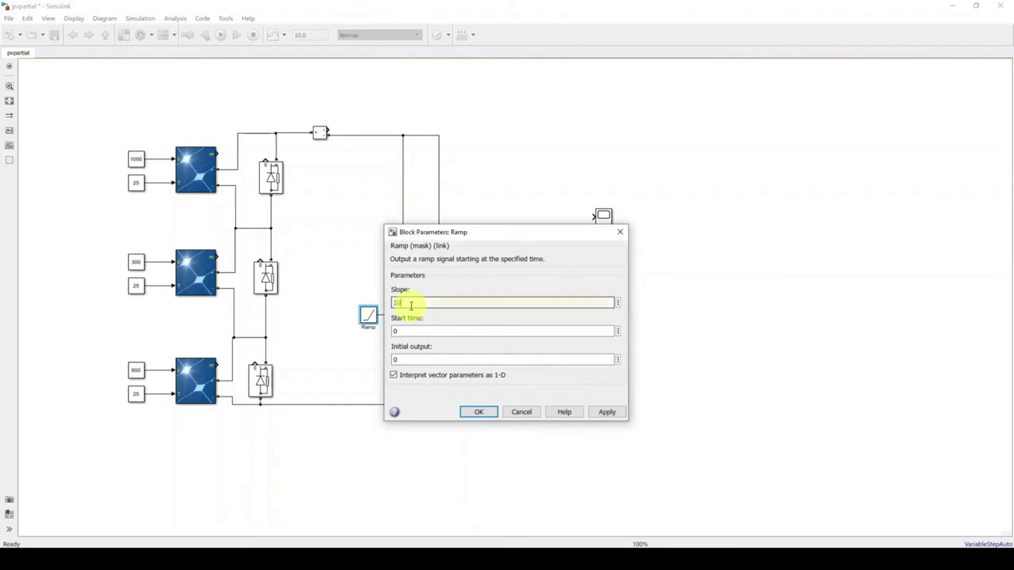
pyautogui.click(614, 417)
pyautogui.click(485, 414)
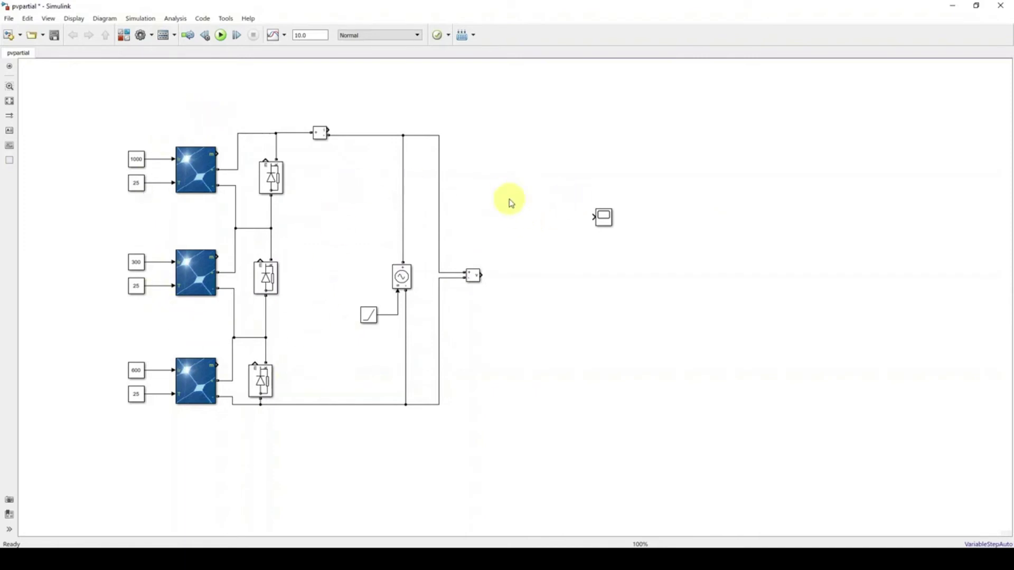
# Step: Add a Product block from the Math Operations library between the voltage measurement and the scope, moving the scope slightly
pyautogui.click(125, 36)
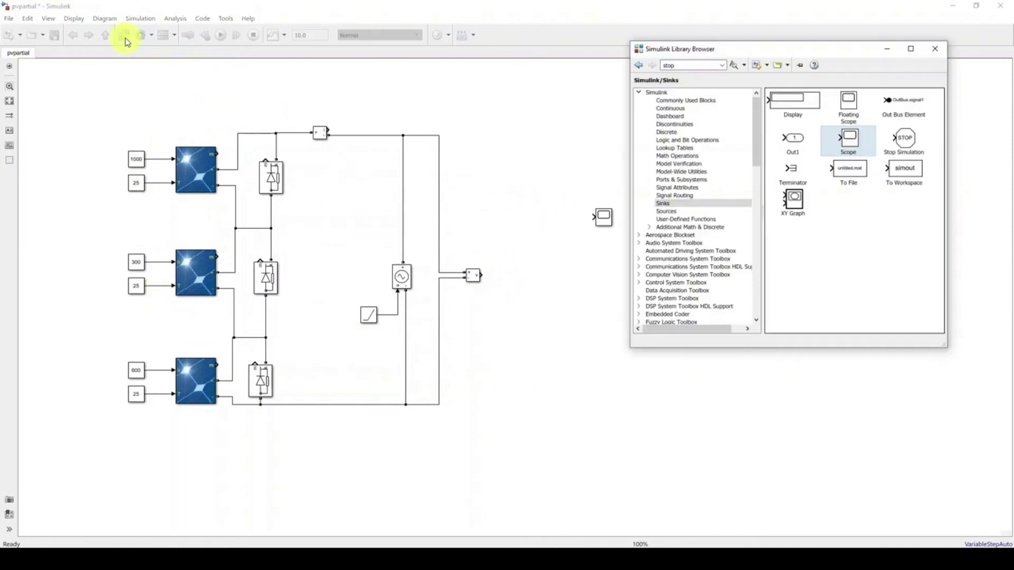
pyautogui.click(671, 157)
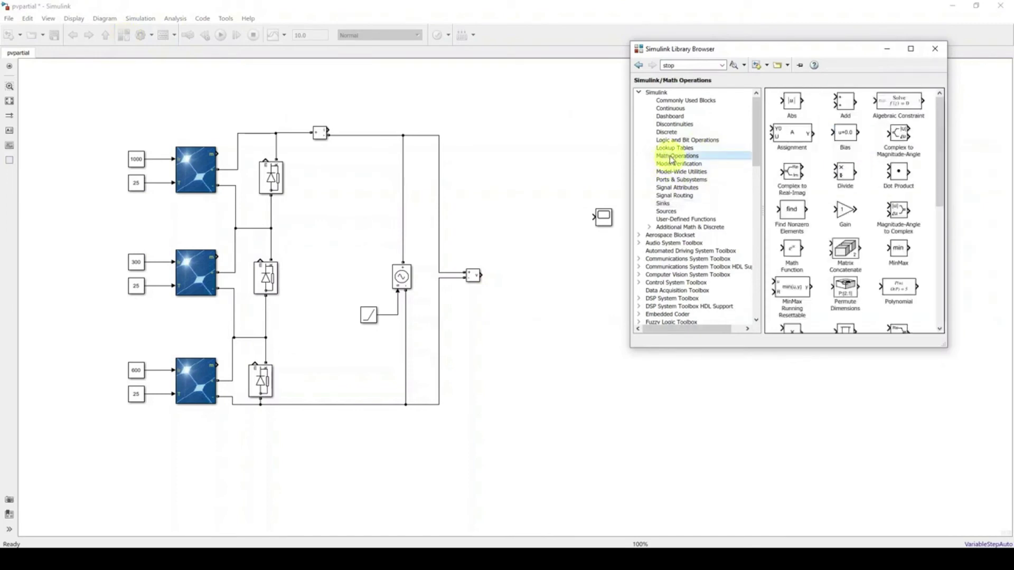
pyautogui.scroll(-2, 781, 288)
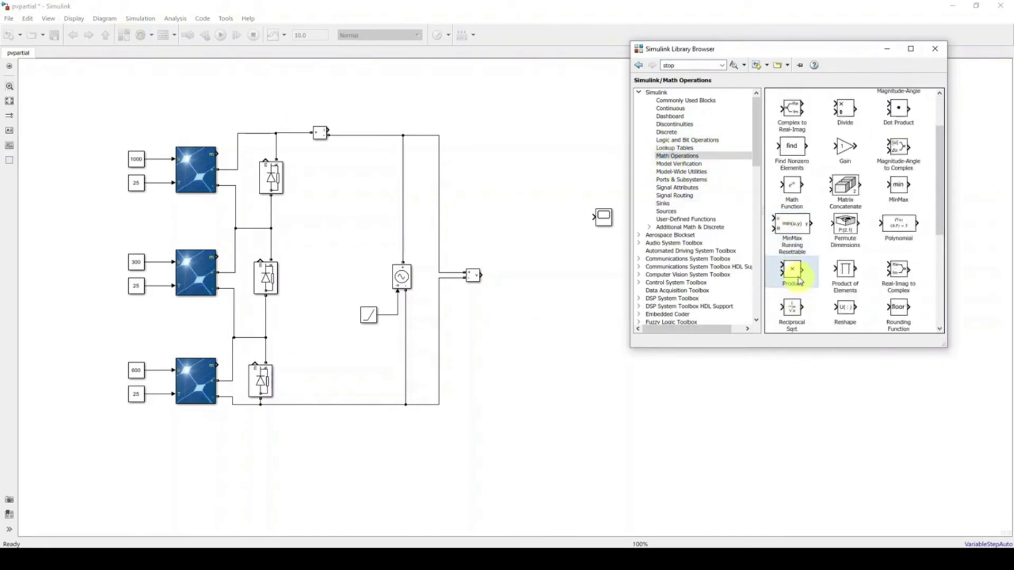
pyautogui.moveTo(798, 281); pyautogui.dragTo(541, 211)
pyautogui.moveTo(607, 213); pyautogui.dragTo(613, 197)
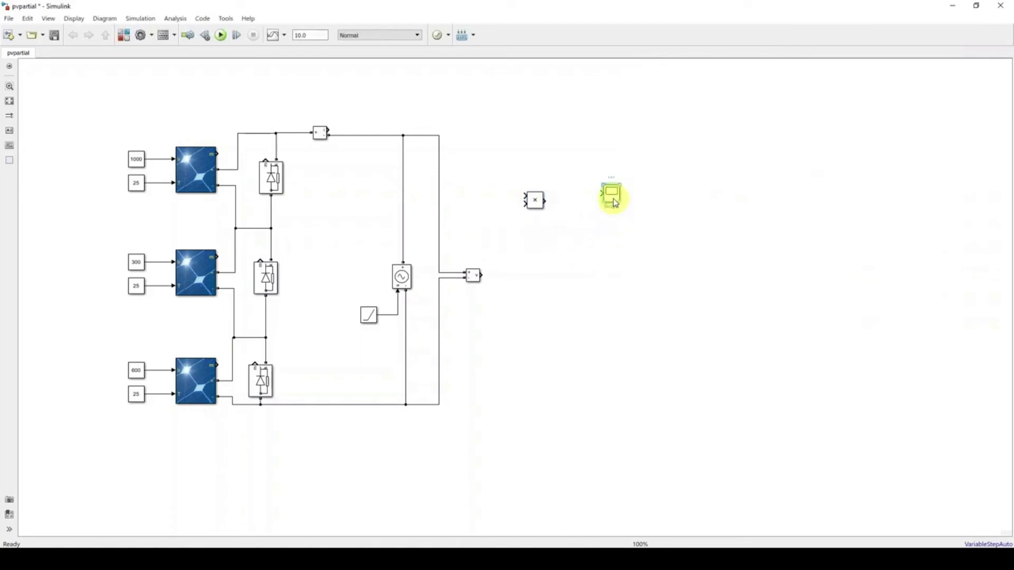
# Step: Configure the scope with 3 input ports and a layout of three stacked displays
pyautogui.doubleClick(613, 200)
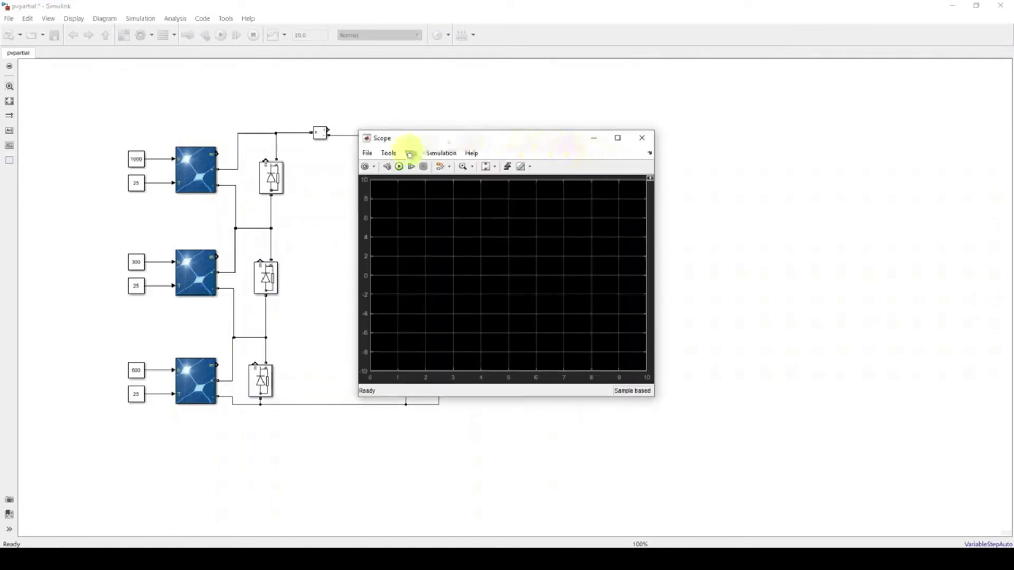
pyautogui.moveTo(424, 141); pyautogui.dragTo(489, 162)
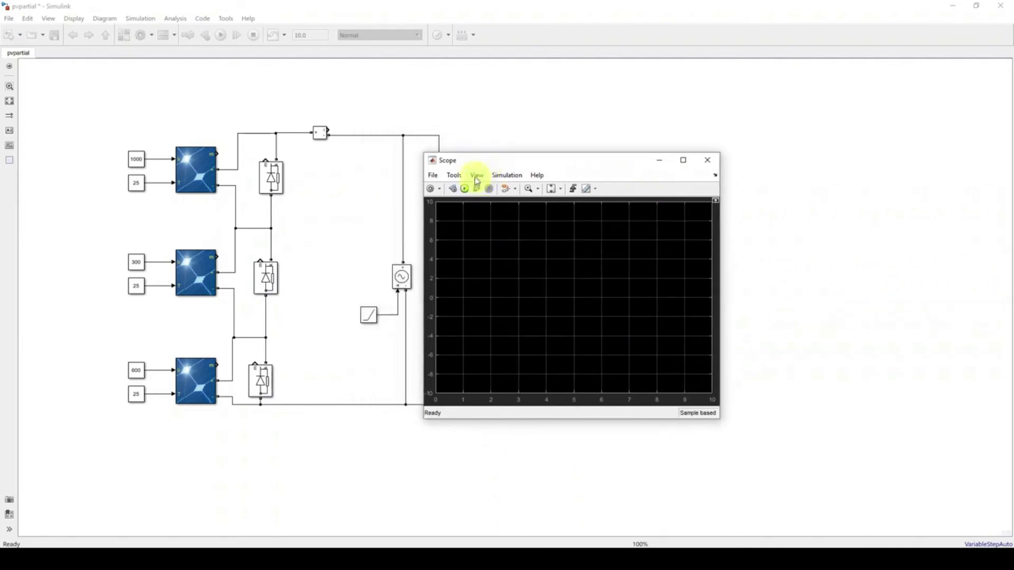
pyautogui.click(477, 176)
pyautogui.click(500, 202)
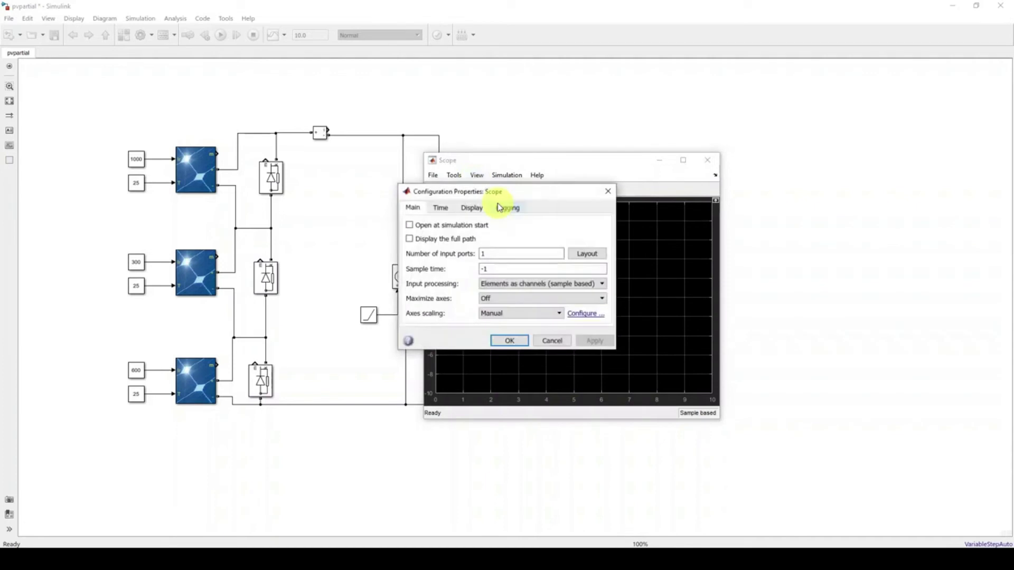
pyautogui.click(487, 254)
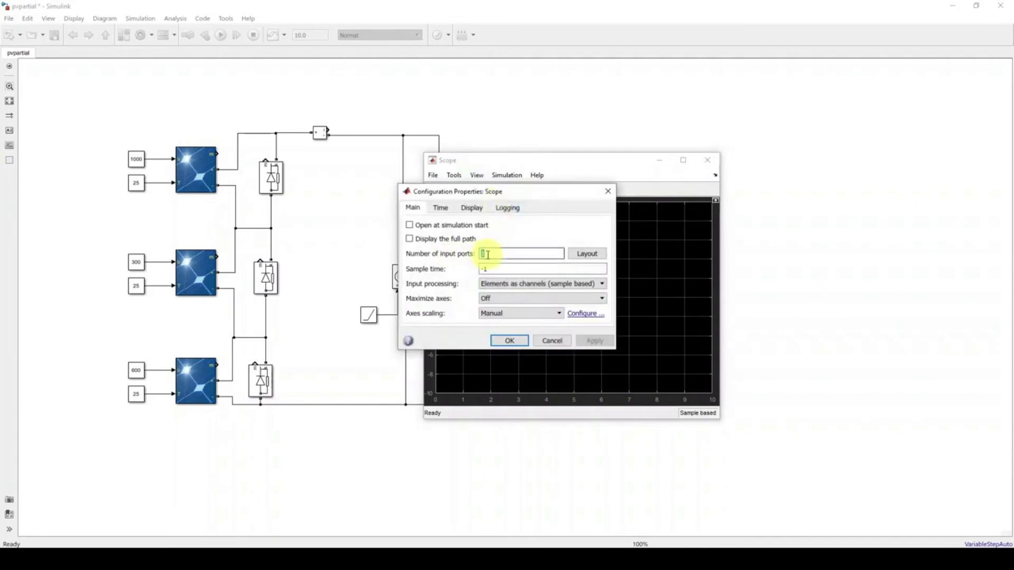
pyautogui.write('3')
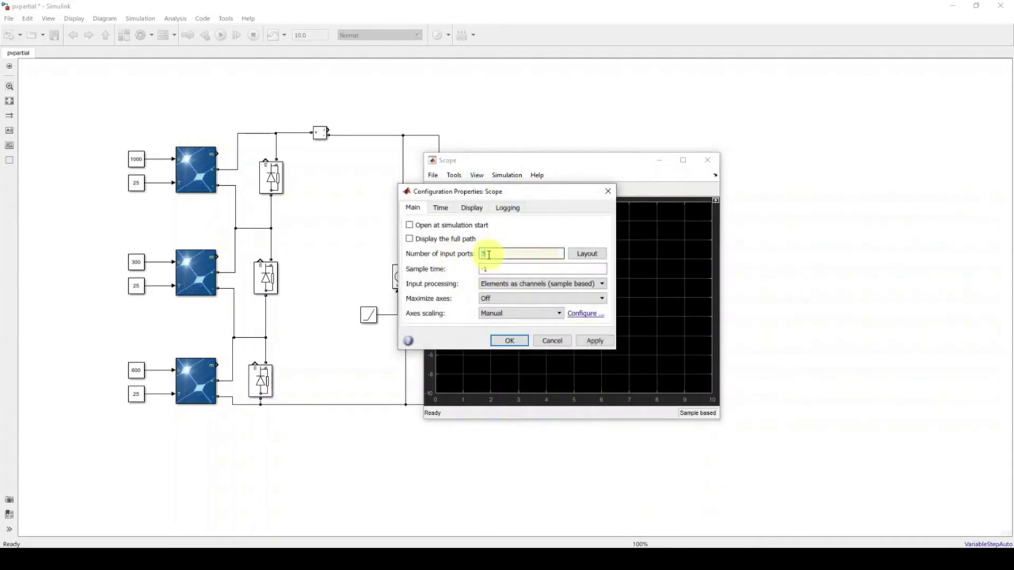
pyautogui.click(586, 254)
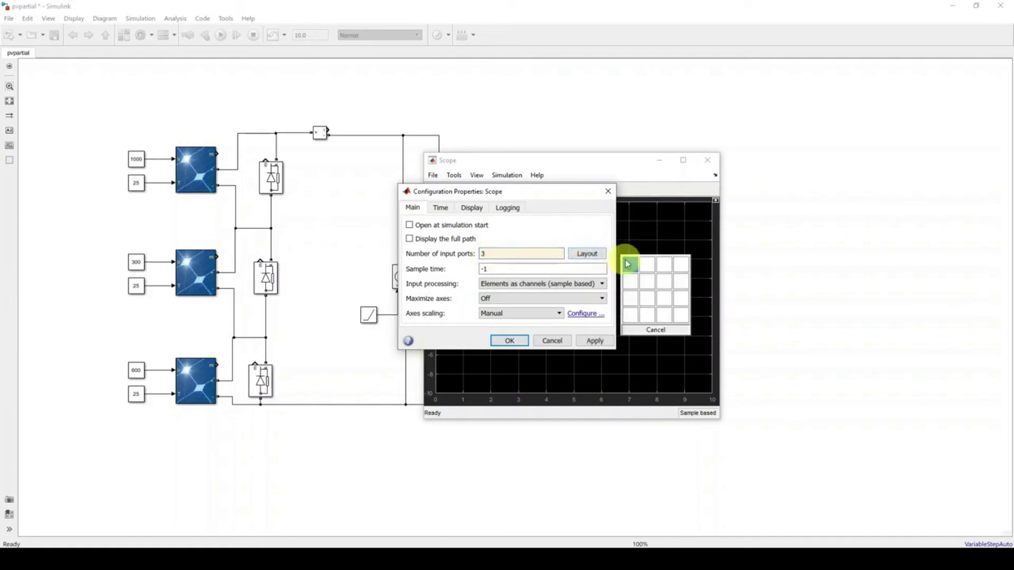
pyautogui.click(630, 295)
pyautogui.click(594, 341)
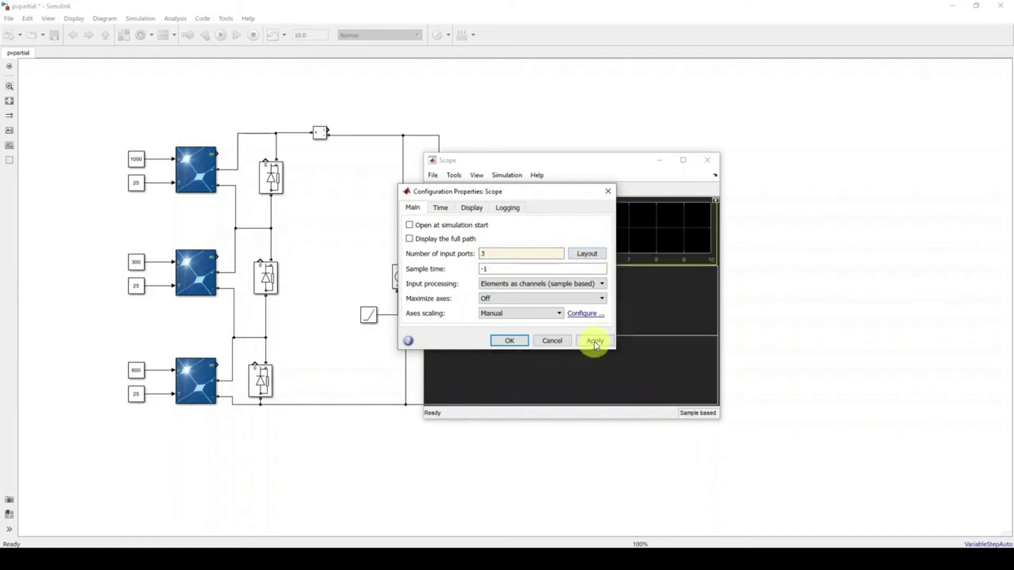
pyautogui.click(509, 340)
pyautogui.moveTo(584, 160); pyautogui.dragTo(811, 89)
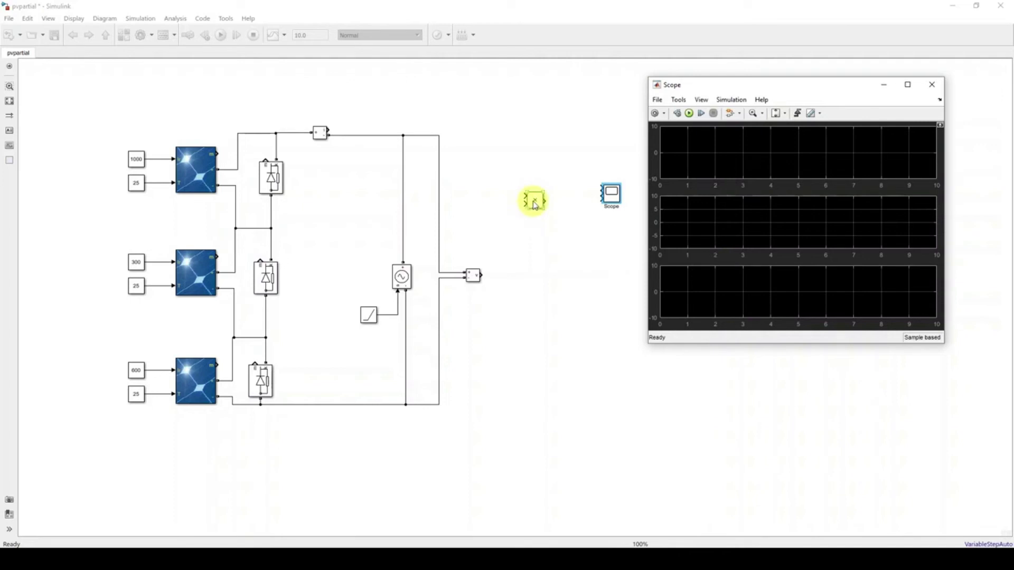
# Step: Enlarge the scope and wire voltage, current and their product to its first, second and third inputs
pyautogui.moveTo(534, 200); pyautogui.dragTo(548, 298)
pyautogui.click(613, 200)
pyautogui.moveTo(620, 203); pyautogui.dragTo(624, 265)
pyautogui.moveTo(481, 275); pyautogui.dragTo(600, 190)
pyautogui.moveTo(330, 130); pyautogui.dragTo(637, 223)
pyautogui.moveTo(549, 295); pyautogui.dragTo(584, 194)
pyautogui.click(581, 238)
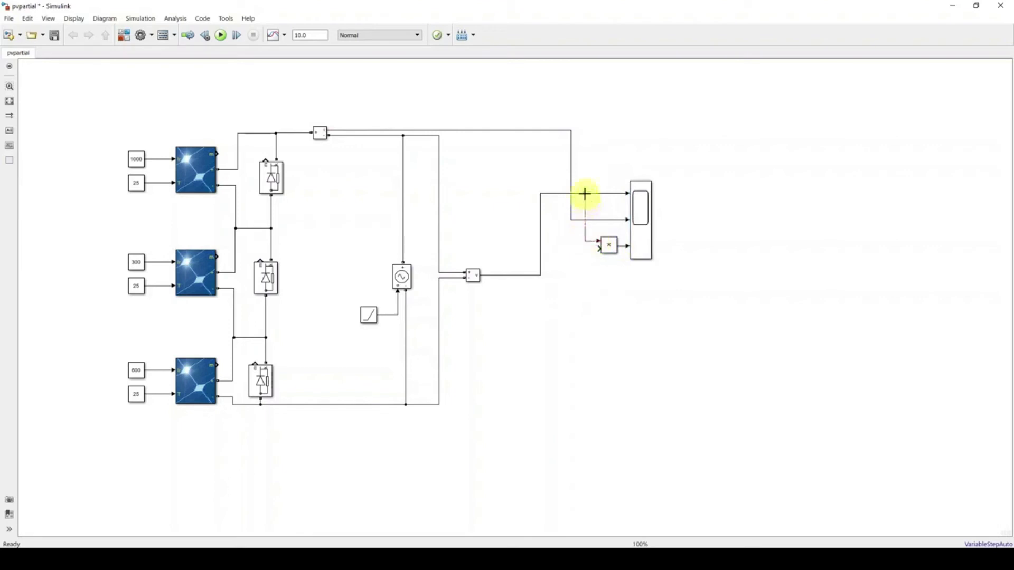
pyautogui.moveTo(597, 248); pyautogui.dragTo(572, 220)
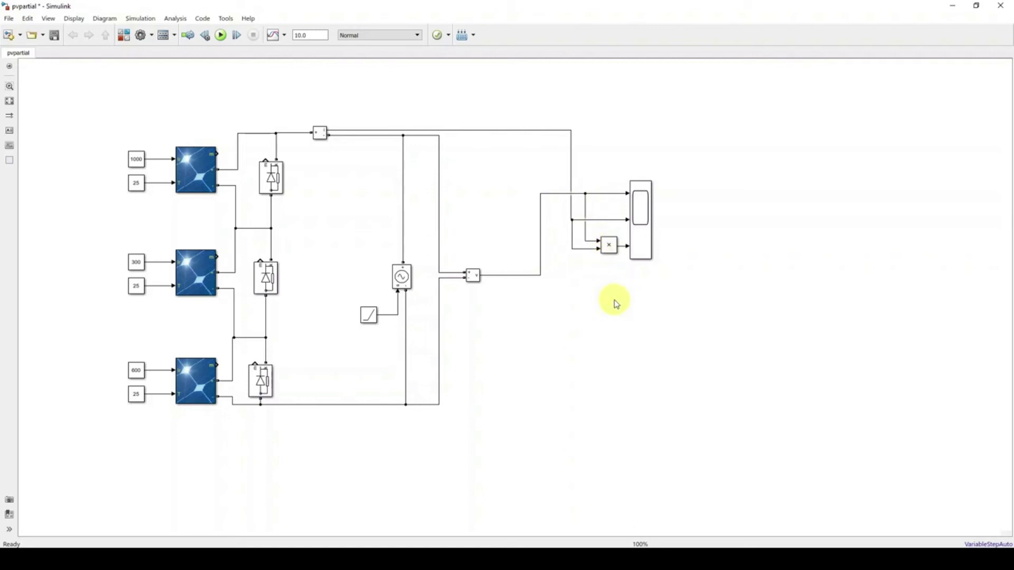
# Step: Add a powergui block from the Specialized Technology Fundamental Blocks library to the empty area beside the circuit
pyautogui.click(129, 34)
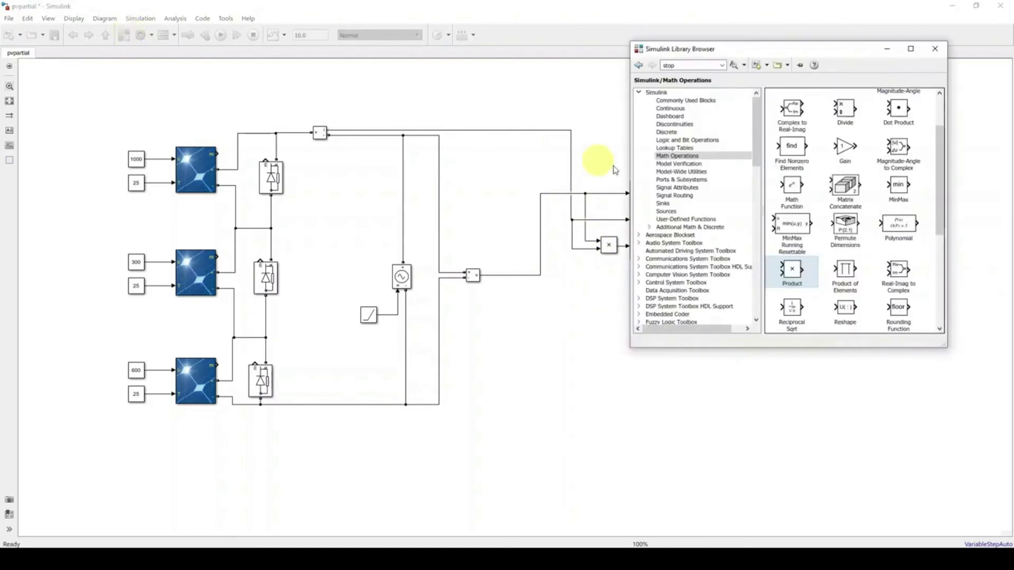
pyautogui.scroll(-5, 748, 218)
pyautogui.scroll(-10, 749, 218)
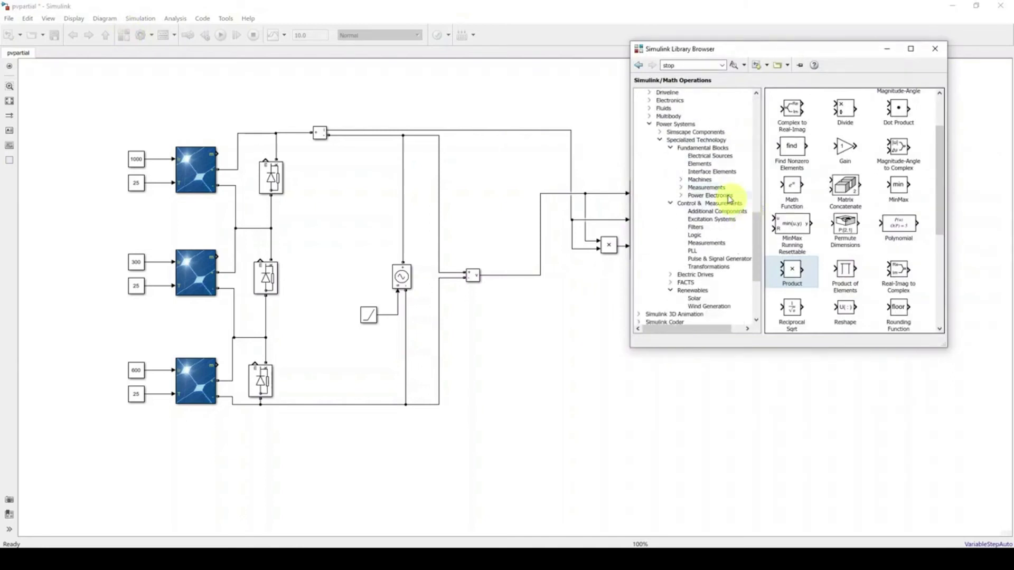
pyautogui.click(702, 148)
pyautogui.moveTo(763, 53); pyautogui.dragTo(793, 53)
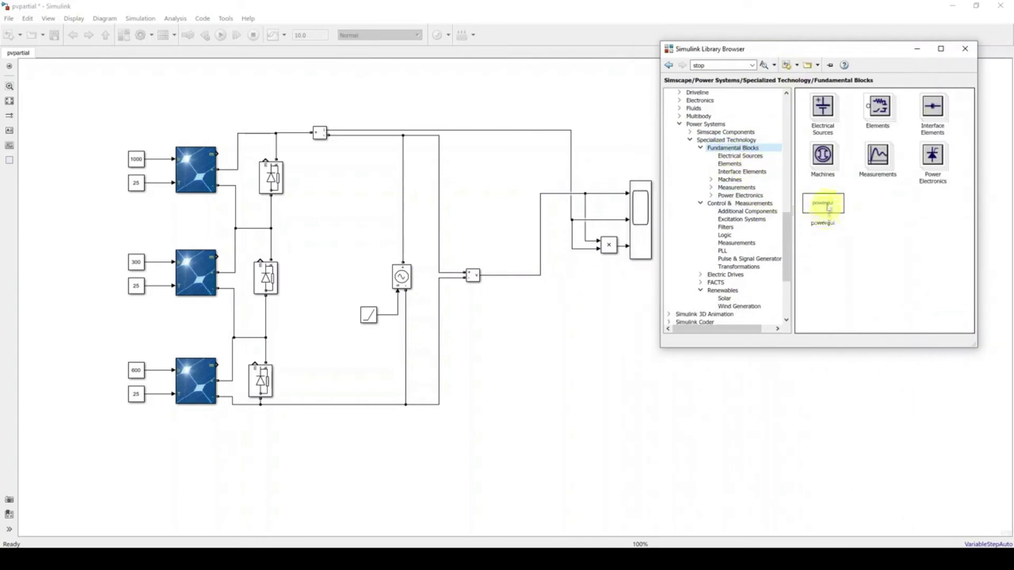
pyautogui.moveTo(828, 207); pyautogui.dragTo(505, 383)
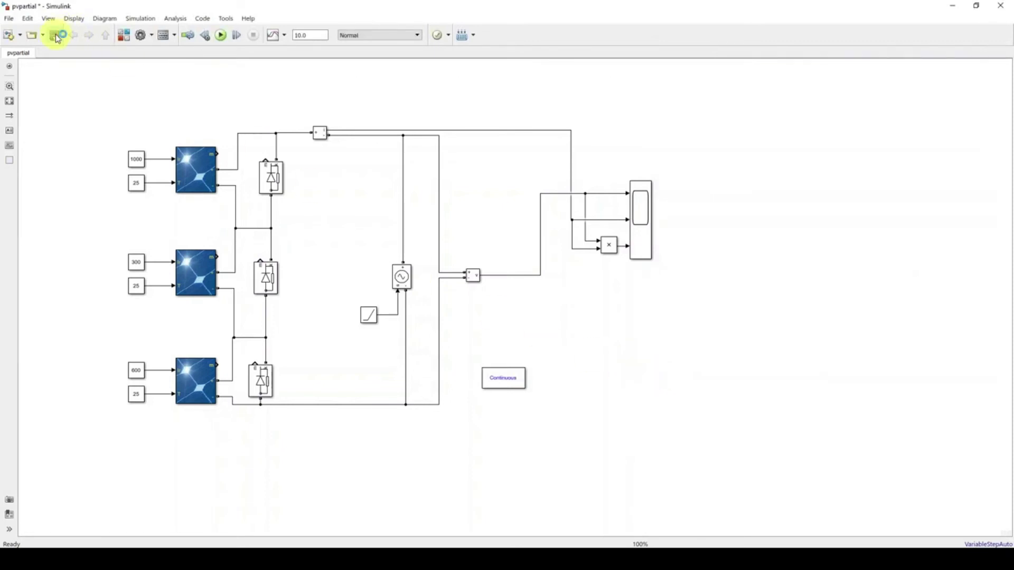
# Step: Open the scope and run the simulation to plot the string's voltage, current and power
pyautogui.doubleClick(641, 211)
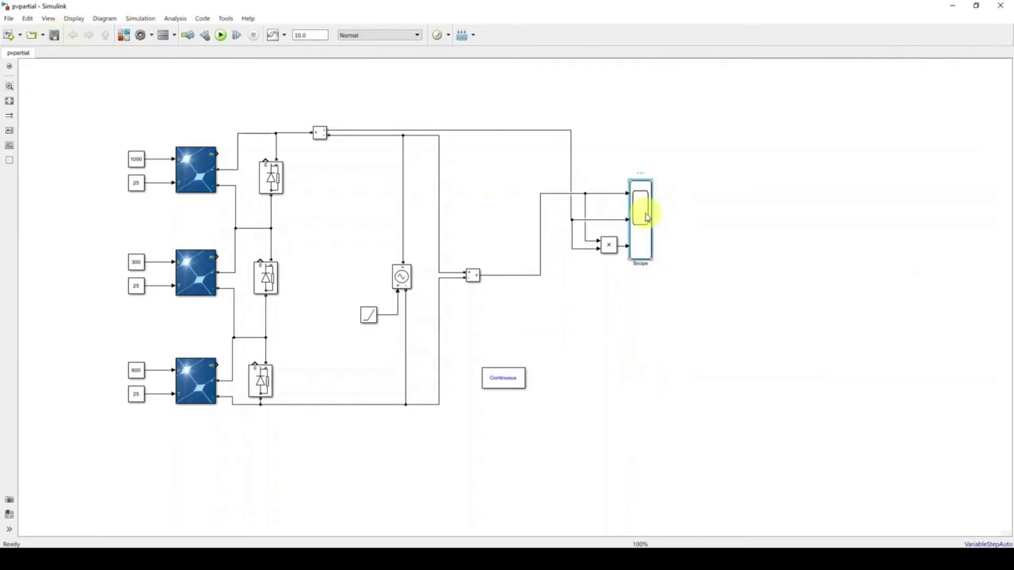
pyautogui.moveTo(694, 92); pyautogui.dragTo(592, 87)
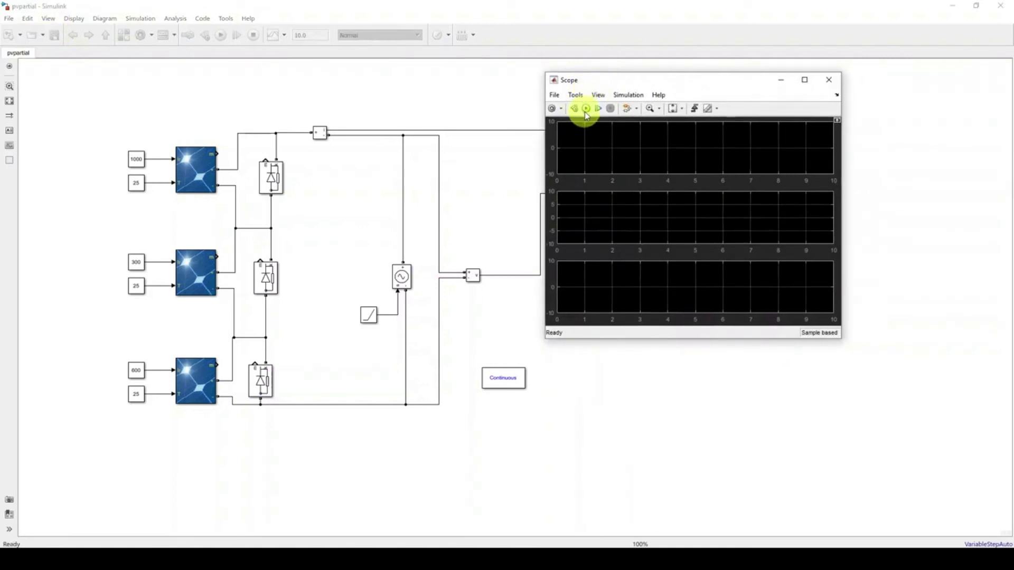
pyautogui.click(627, 94)
pyautogui.click(586, 108)
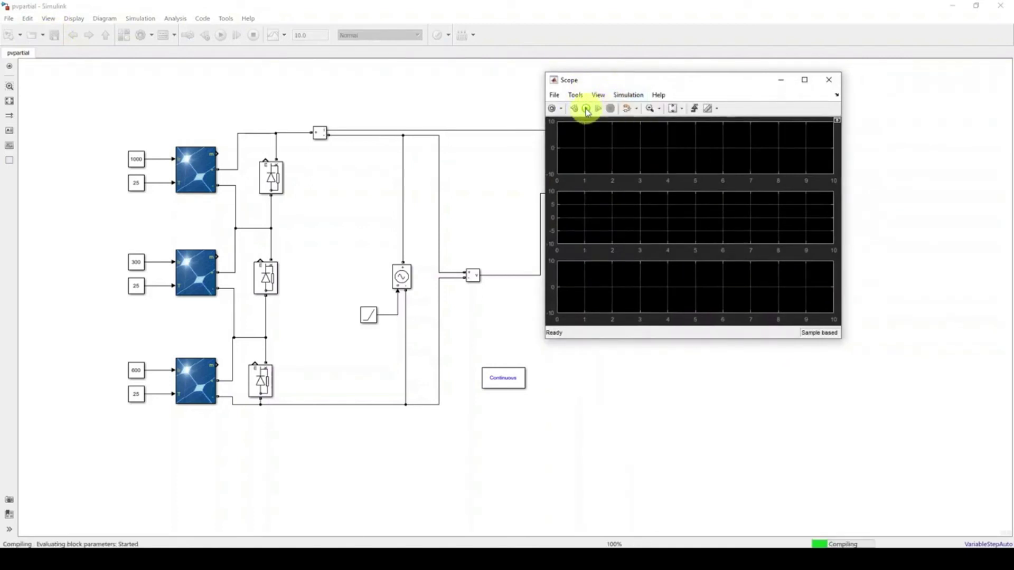
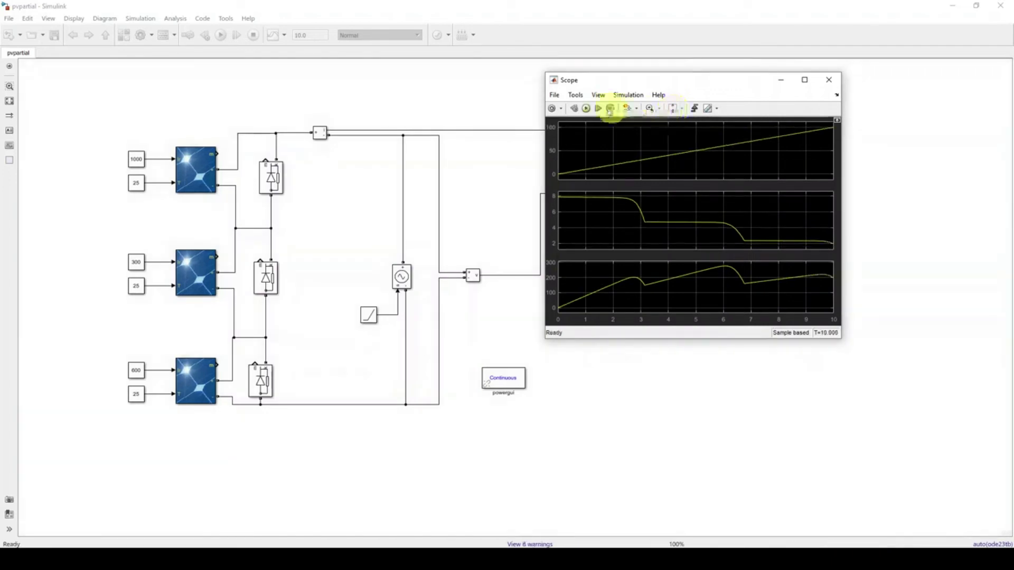
# Step: Set the ramp's slope to 15 and rerun the simulation with the scope open
pyautogui.click(336, 202)
pyautogui.doubleClick(369, 315)
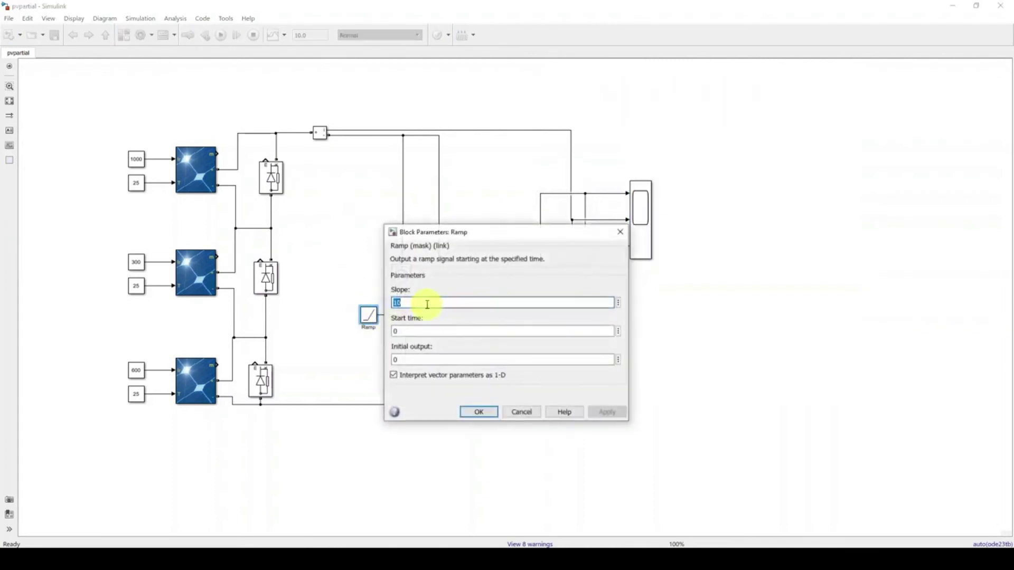
pyautogui.write('1')
pyautogui.click(475, 412)
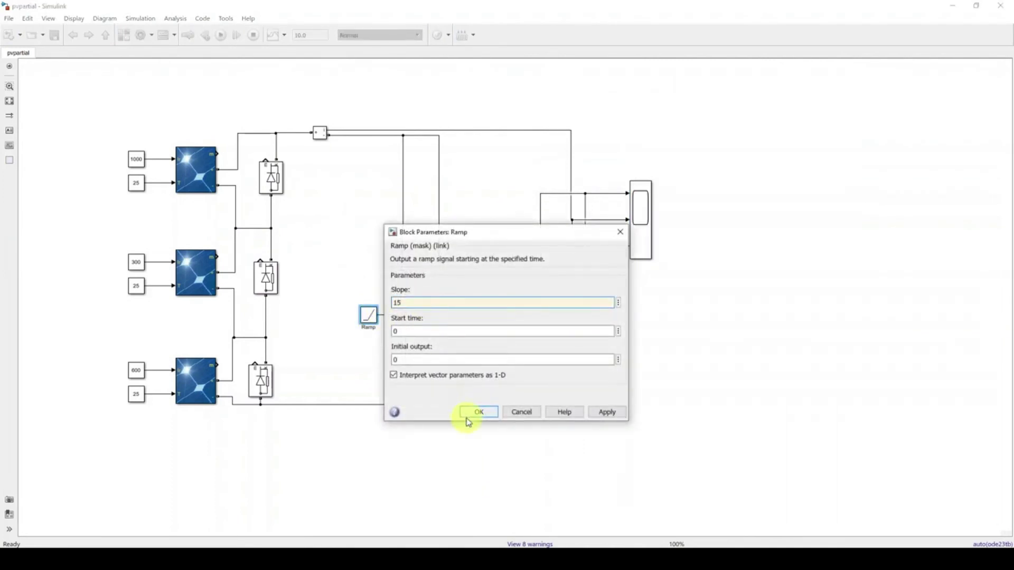
pyautogui.doubleClick(639, 219)
pyautogui.click(587, 109)
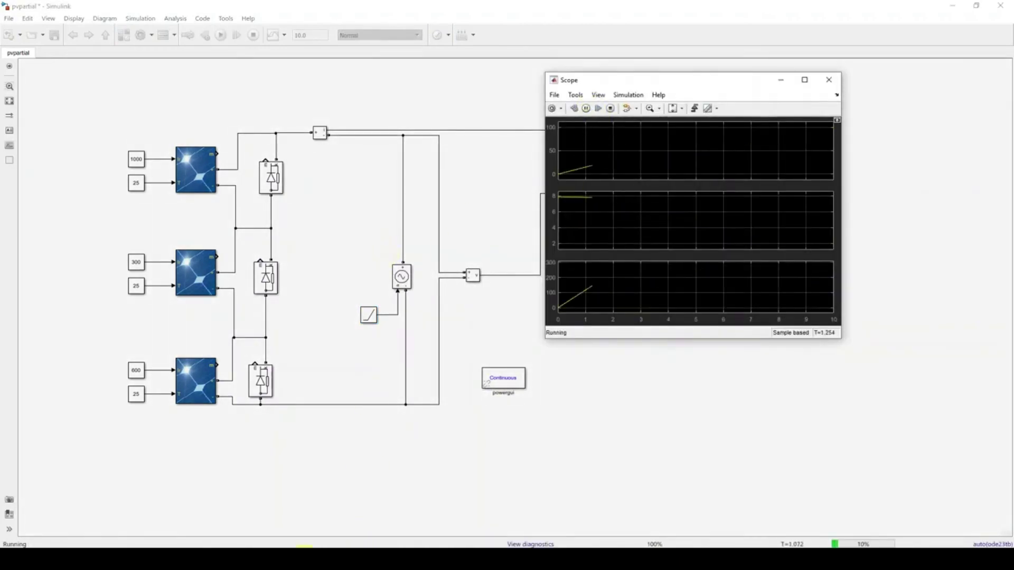
# Step: Compare the scope curves with the reference current and power plots on page 28 of the PDF manual in the browser, and stop the simulation
pyautogui.hotkey('alt', 'Tab')
pyautogui.scroll(-9, 502, 380)
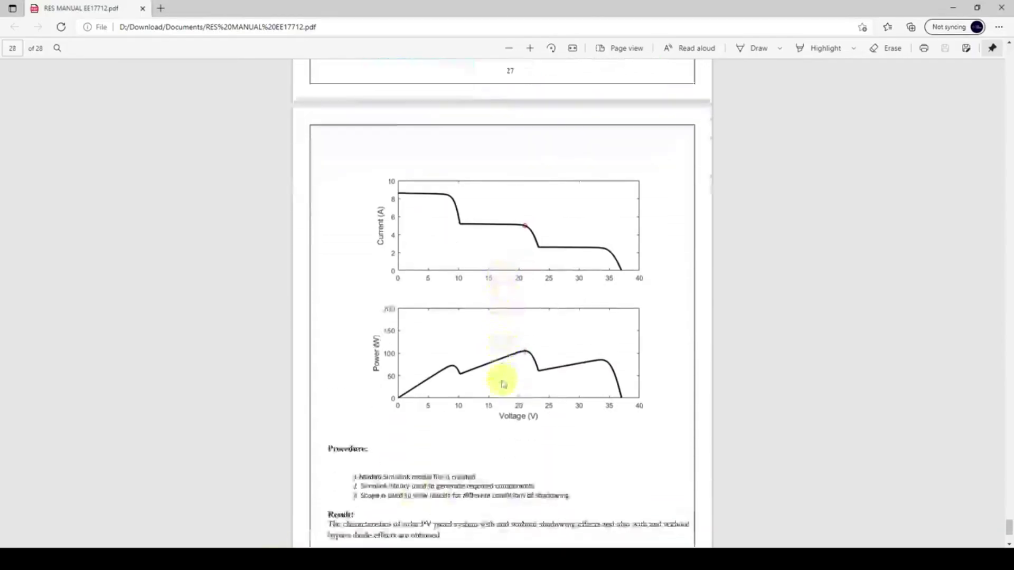
pyautogui.moveTo(375, 560)
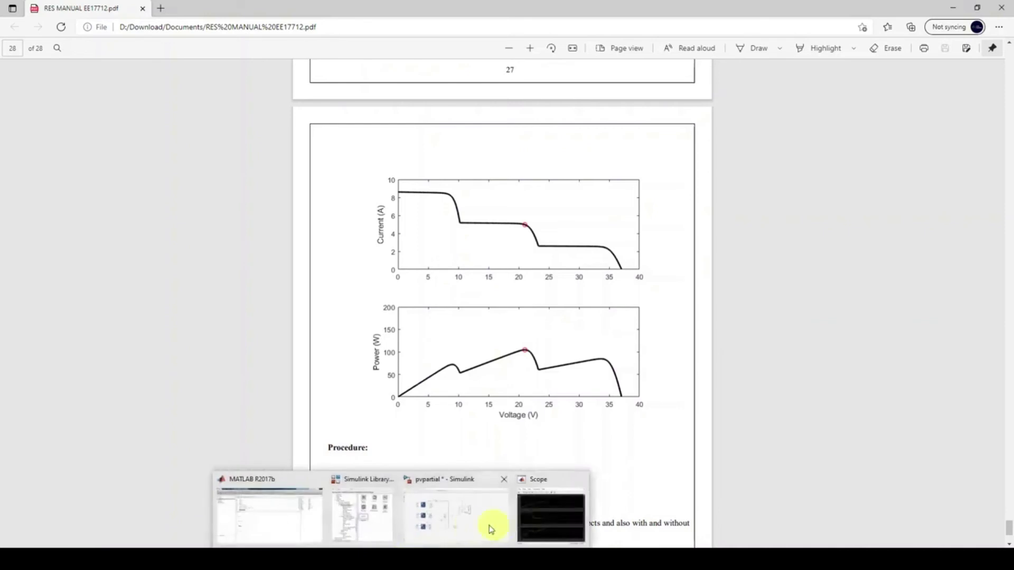
pyautogui.click(543, 519)
pyautogui.moveTo(650, 76); pyautogui.dragTo(778, 76)
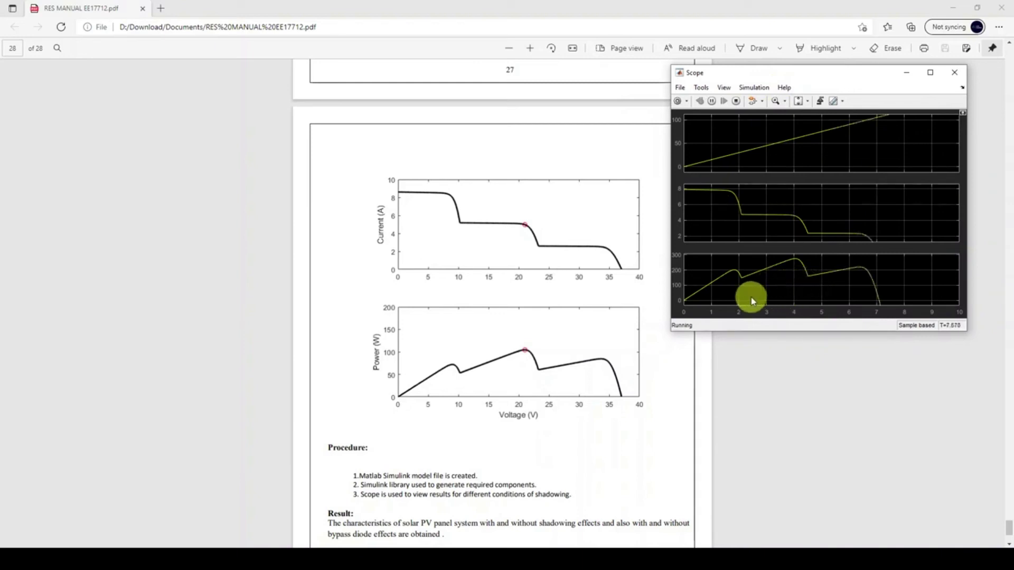
pyautogui.click(737, 102)
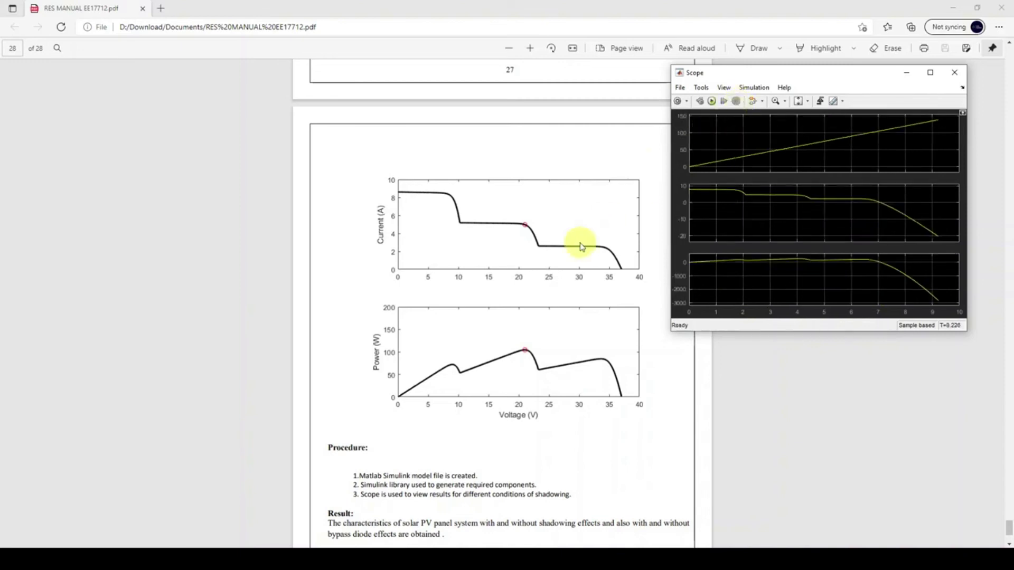
# Step: Switch back to the pvpartial model in Simulink and lower the ramp's slope
pyautogui.click(412, 558)
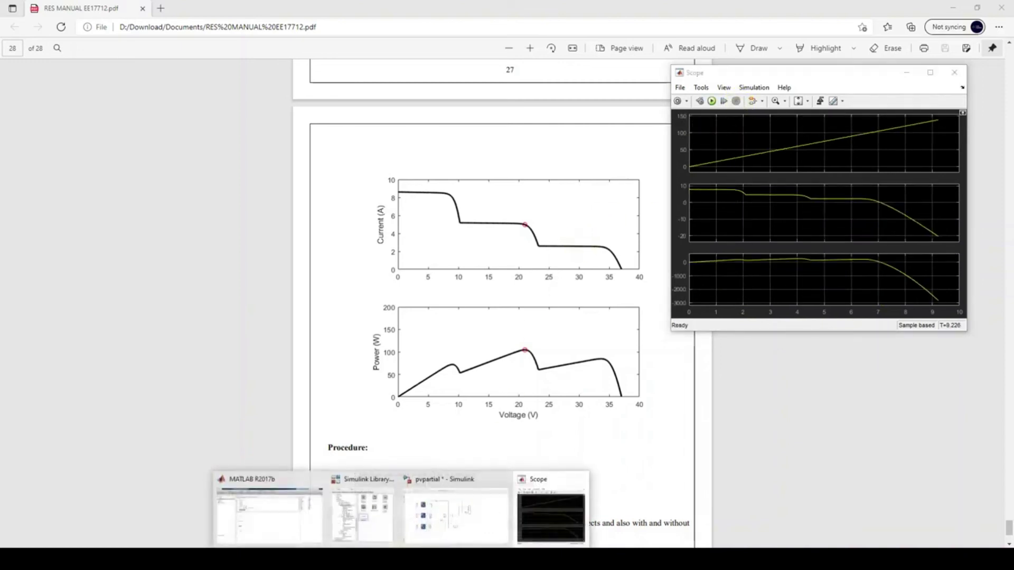
pyautogui.click(414, 520)
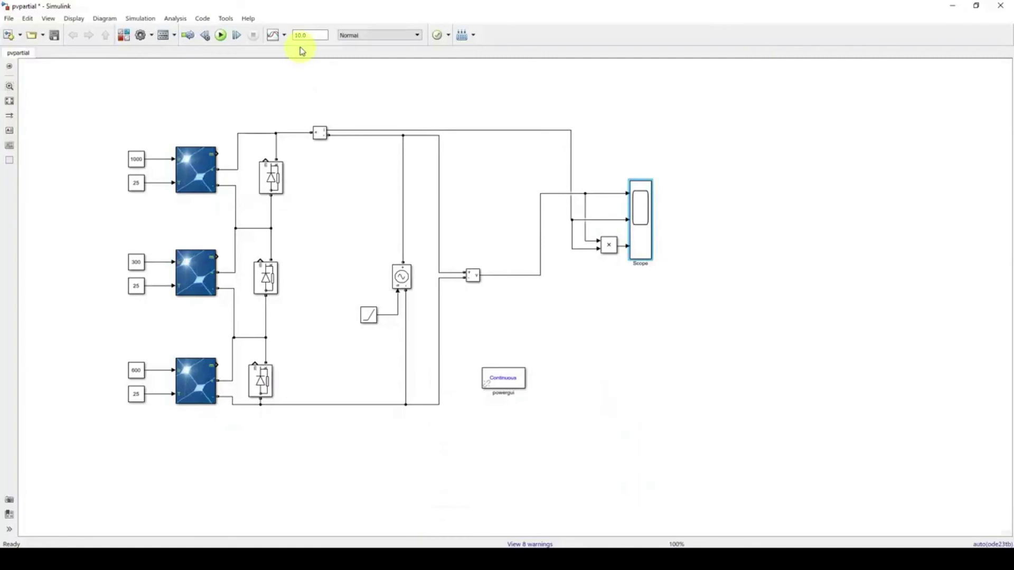
pyautogui.doubleClick(641, 251)
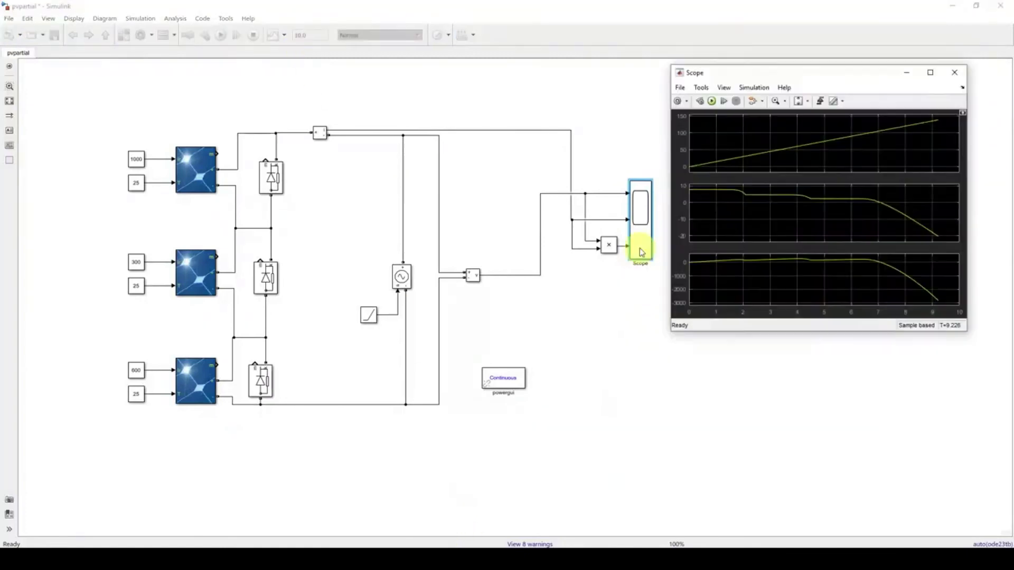
pyautogui.click(363, 321)
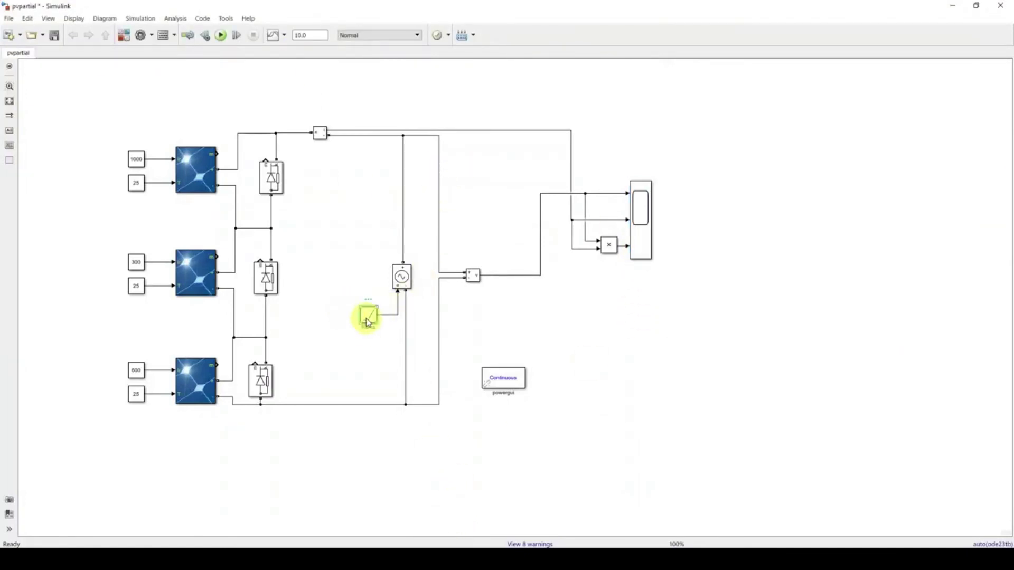
pyautogui.doubleClick(369, 315)
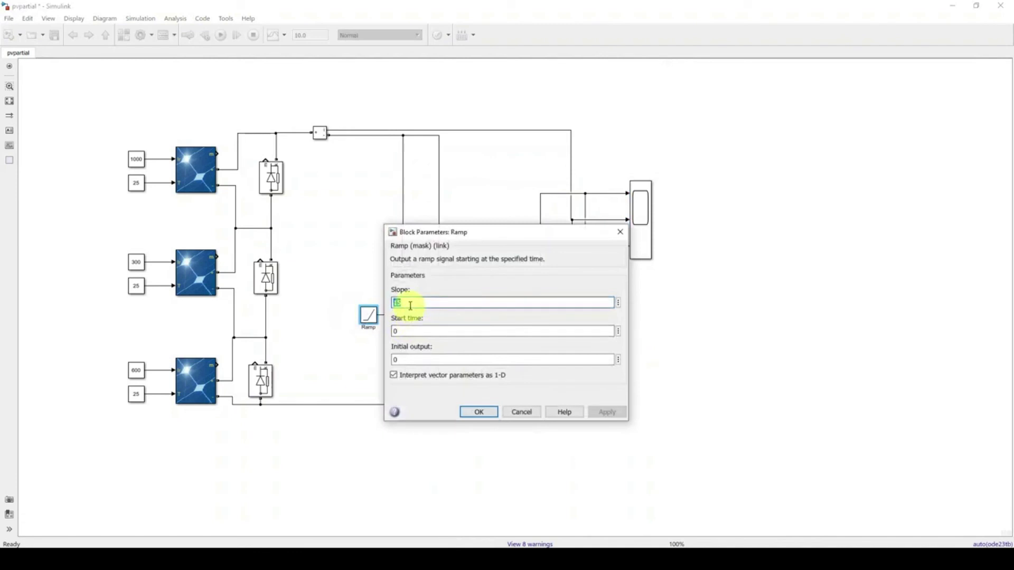
pyautogui.write('10')
pyautogui.click(478, 412)
# Step: Reopen the scope, rerun the simulation and scale the X and Y axes limits to the curves
pyautogui.click(637, 241)
pyautogui.doubleClick(640, 240)
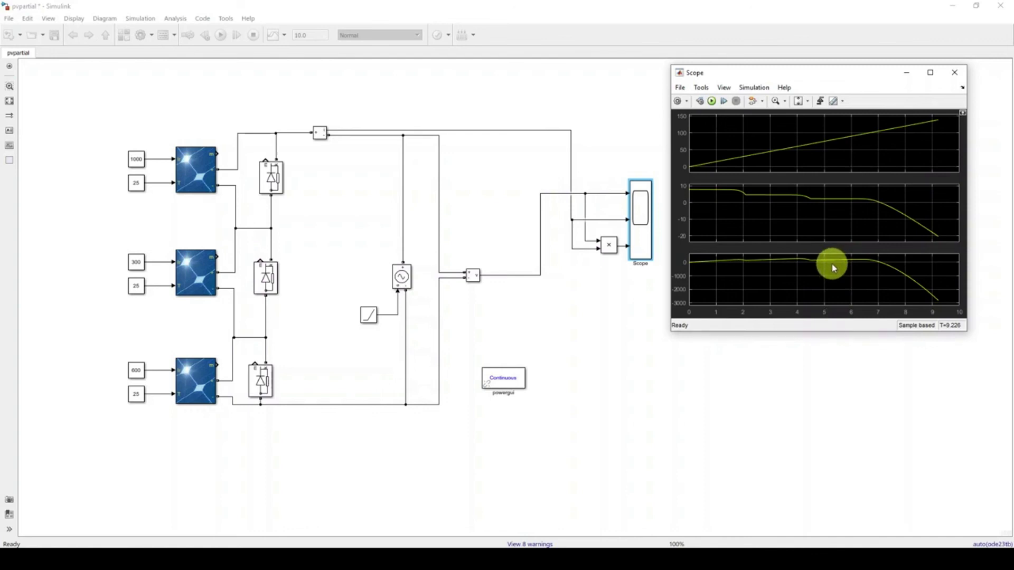
pyautogui.click(711, 101)
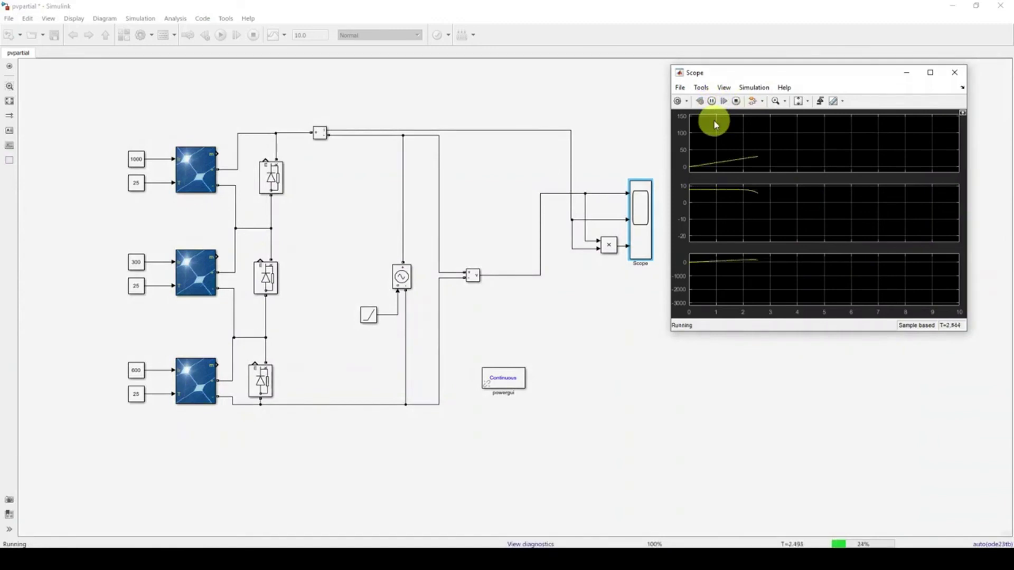
pyautogui.click(798, 102)
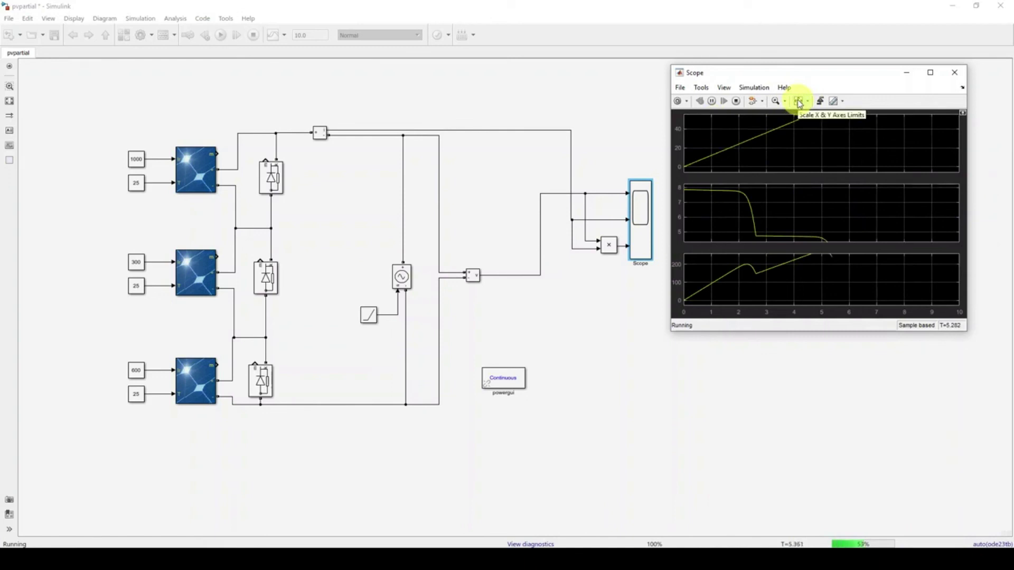
pyautogui.click(798, 102)
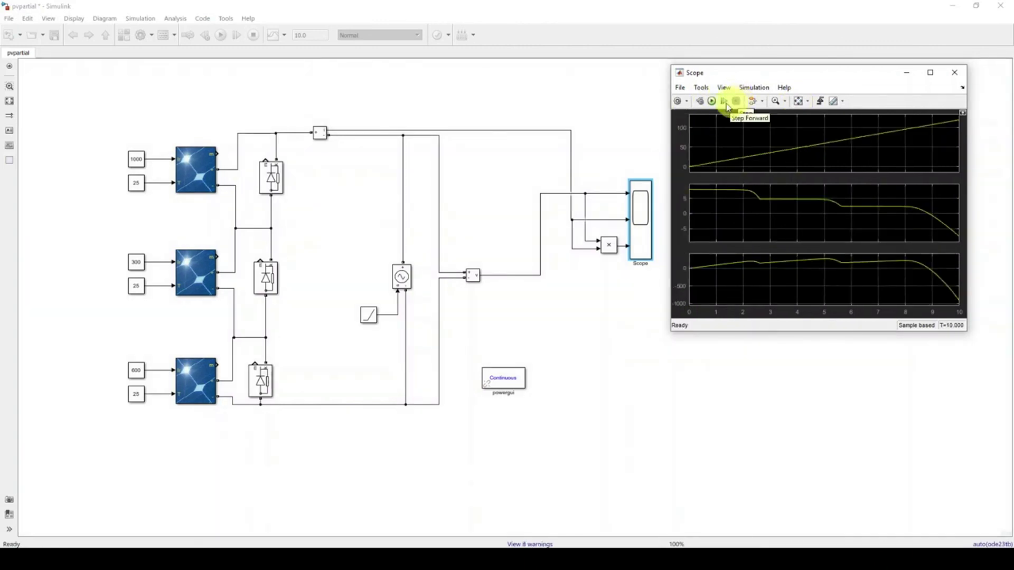
# Step: Set the ramp's slope to 10 and rerun the simulation from the scope
pyautogui.doubleClick(368, 315)
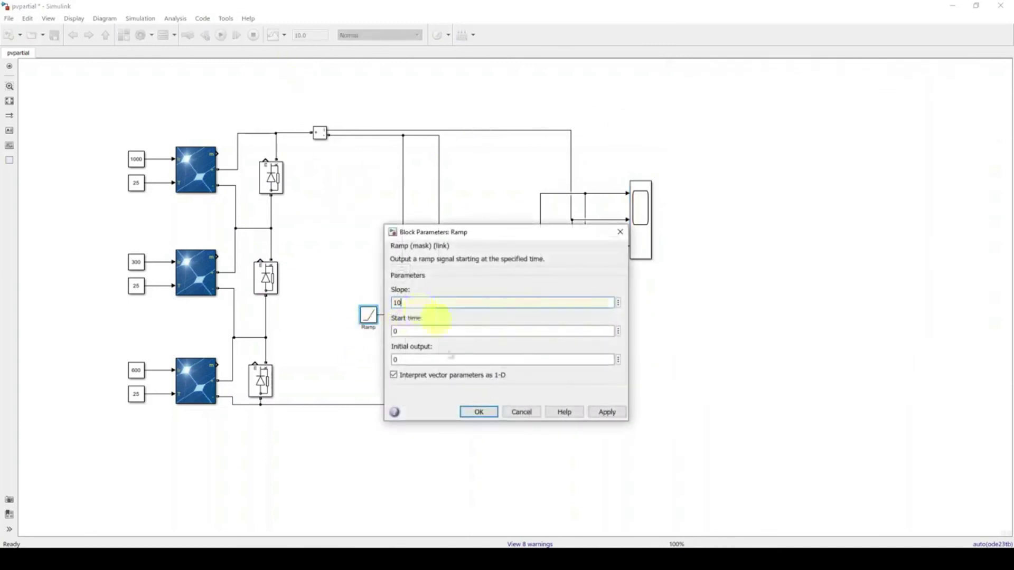
pyautogui.click(479, 412)
pyautogui.click(643, 234)
pyautogui.doubleClick(643, 234)
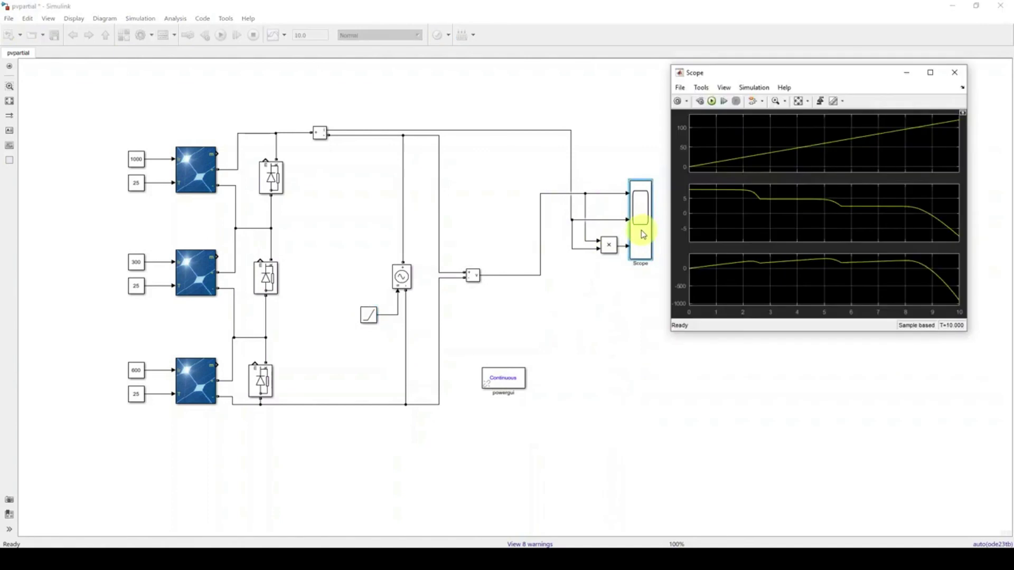
pyautogui.click(711, 102)
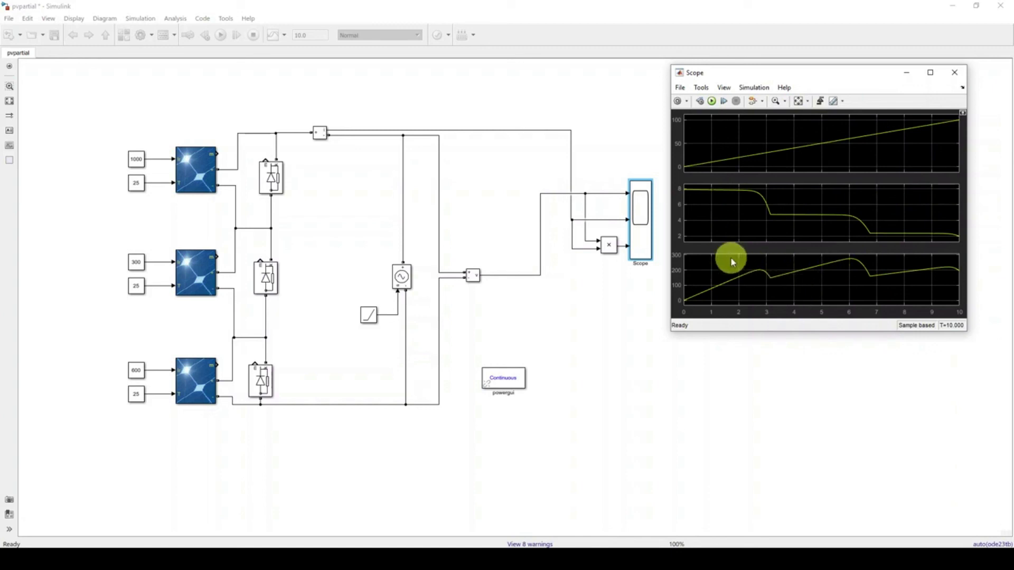
# Step: Mark the power curve's three peaks and circle the PV arrays' constant inputs with the screen pen, and clear the markings
pyautogui.press('F9')
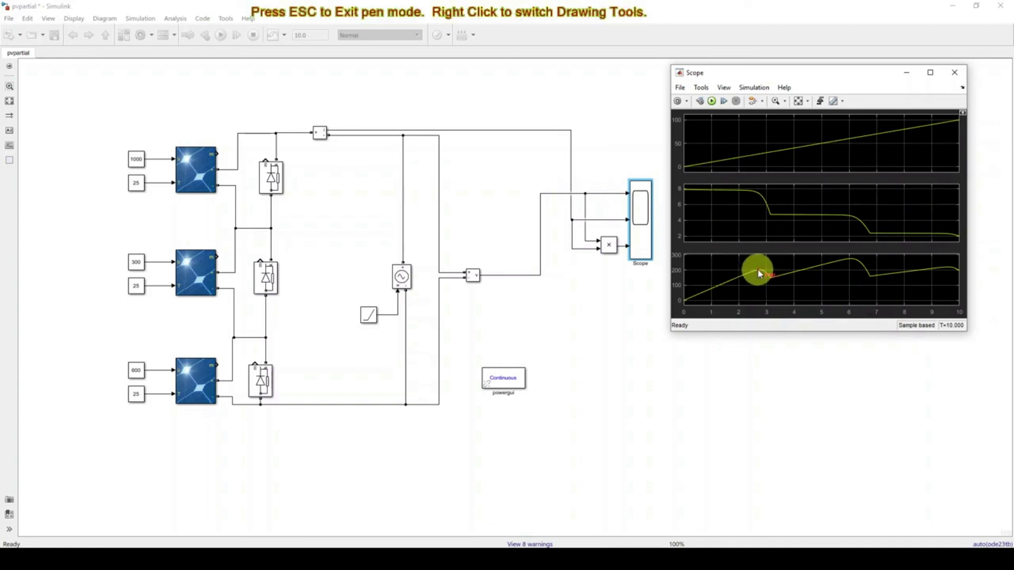
pyautogui.moveTo(759, 270); pyautogui.dragTo(766, 266)
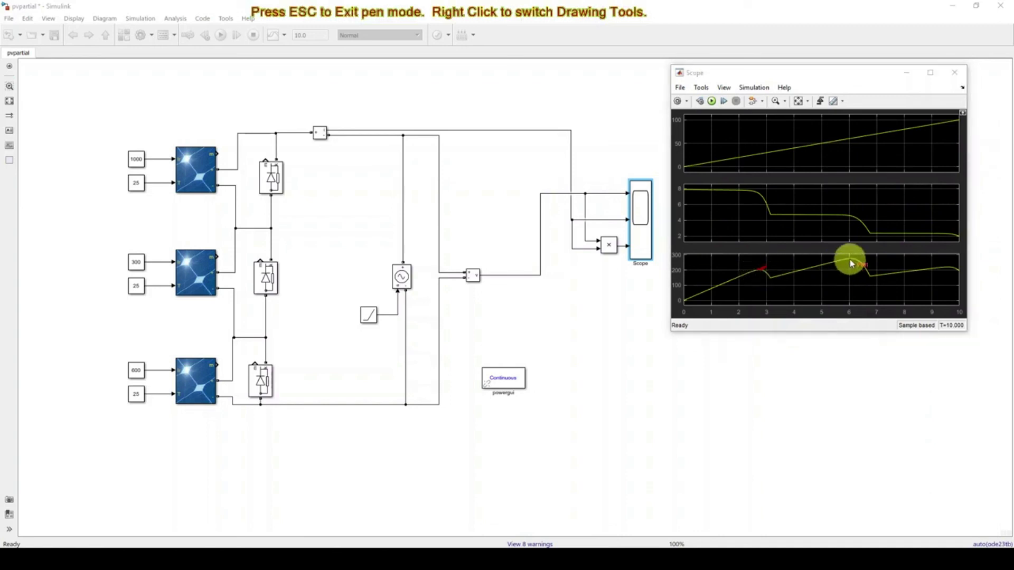
pyautogui.moveTo(849, 260); pyautogui.dragTo(862, 257)
pyautogui.moveTo(950, 270); pyautogui.dragTo(958, 263)
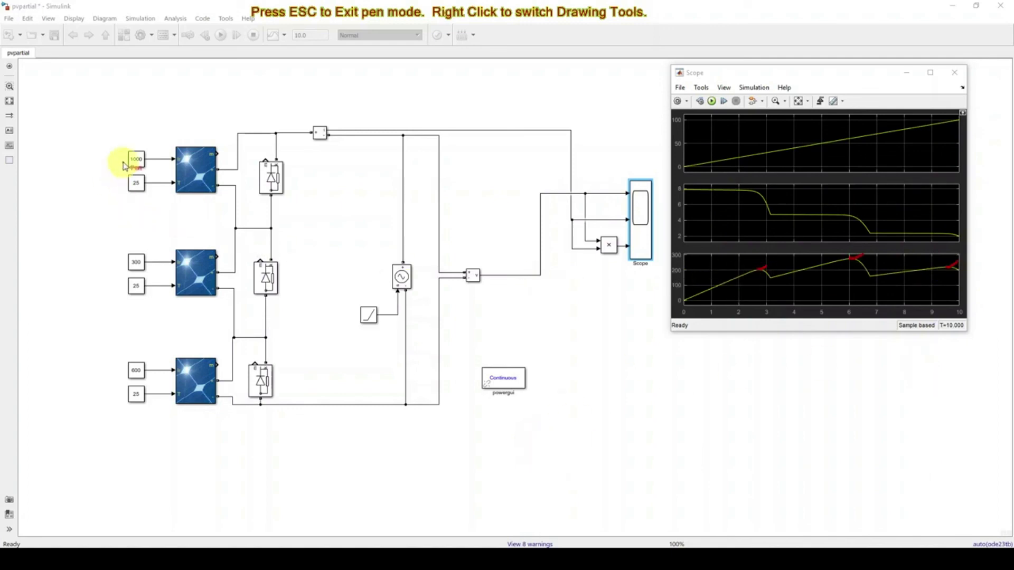
pyautogui.moveTo(117, 147)
pyautogui.mouseDown()
pyautogui.moveTo(101, 350)
pyautogui.moveTo(110, 427)
pyautogui.moveTo(141, 408)
pyautogui.moveTo(174, 304)
pyautogui.moveTo(187, 203)
pyautogui.moveTo(168, 176)
pyautogui.moveTo(112, 159)
pyautogui.moveTo(121, 145)
pyautogui.moveTo(169, 173)
pyautogui.moveTo(169, 200)
pyautogui.mouseUp()
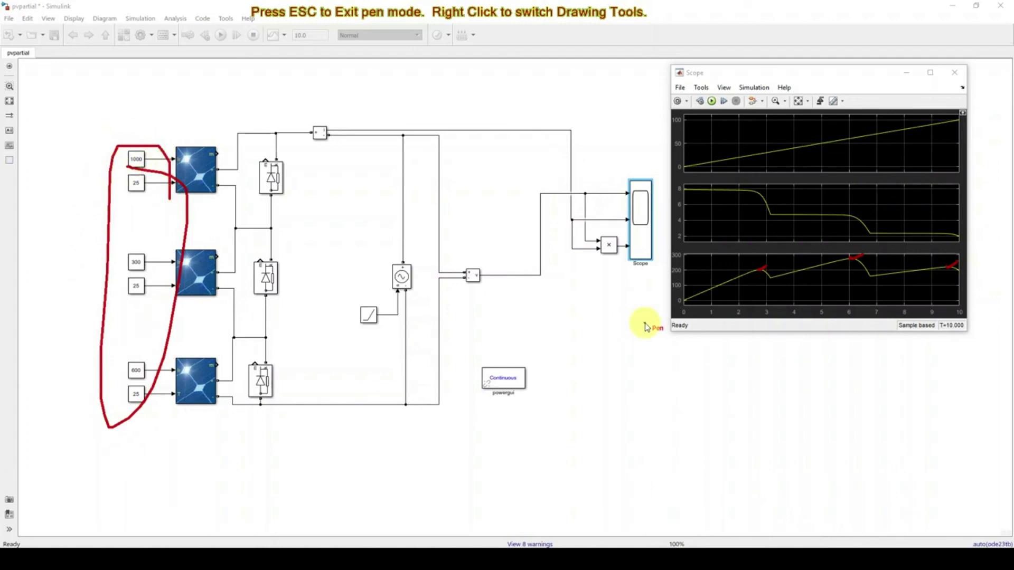
pyautogui.press('Escape')
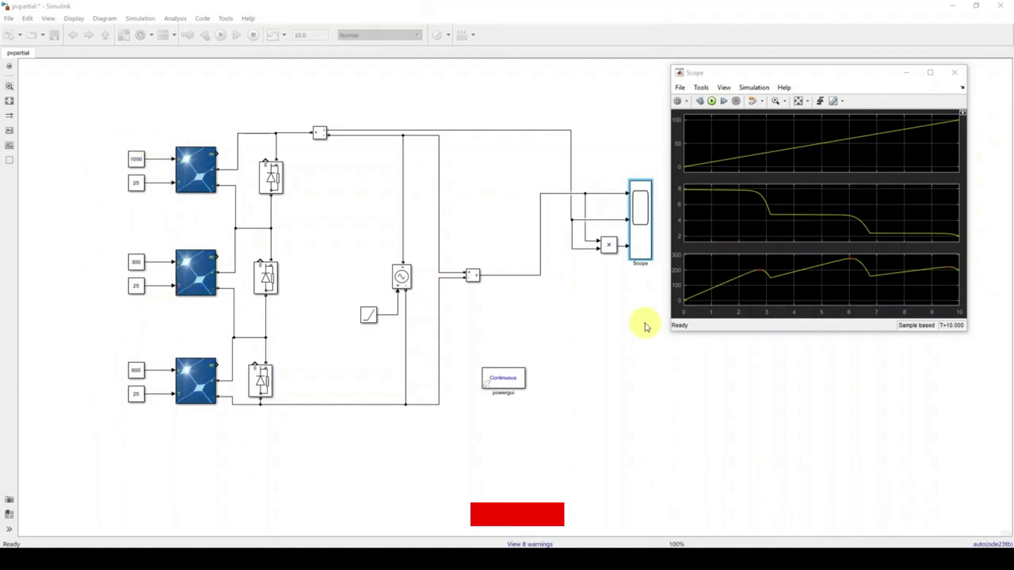